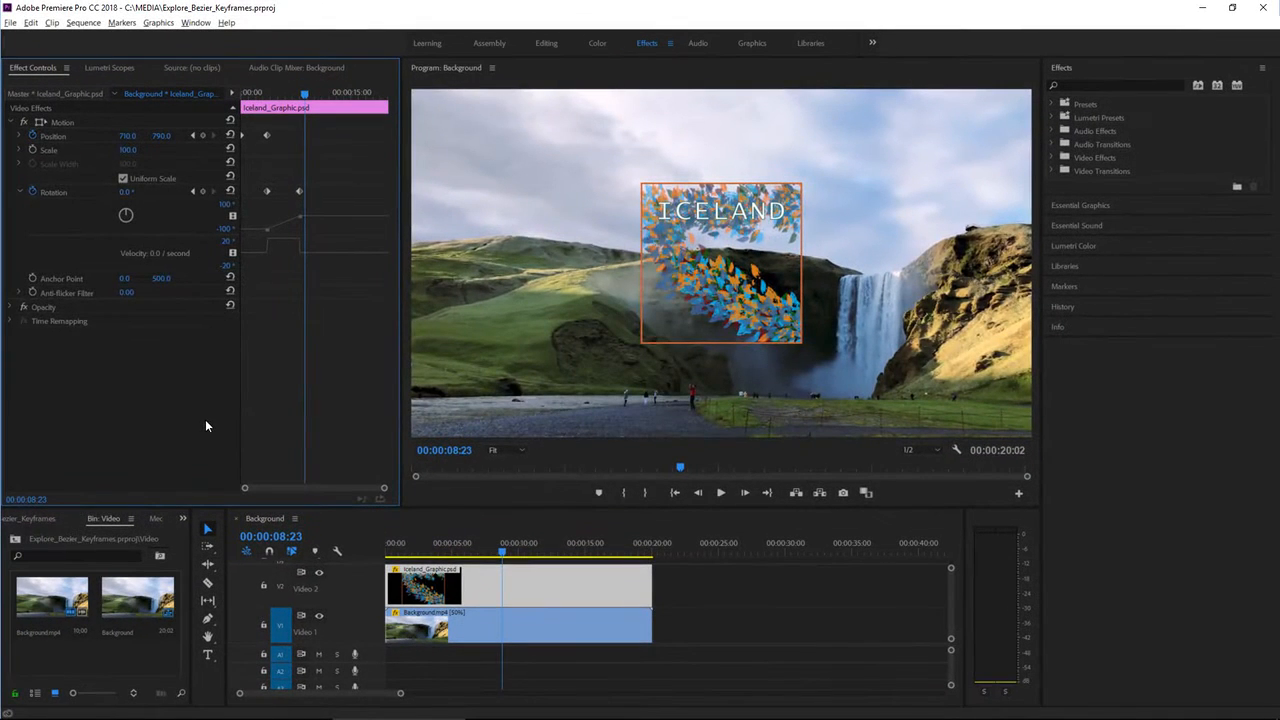
- Reset the Effects workspace to its saved layout from Window > Workspaces
click(198, 23)
mouse_move(208, 37)
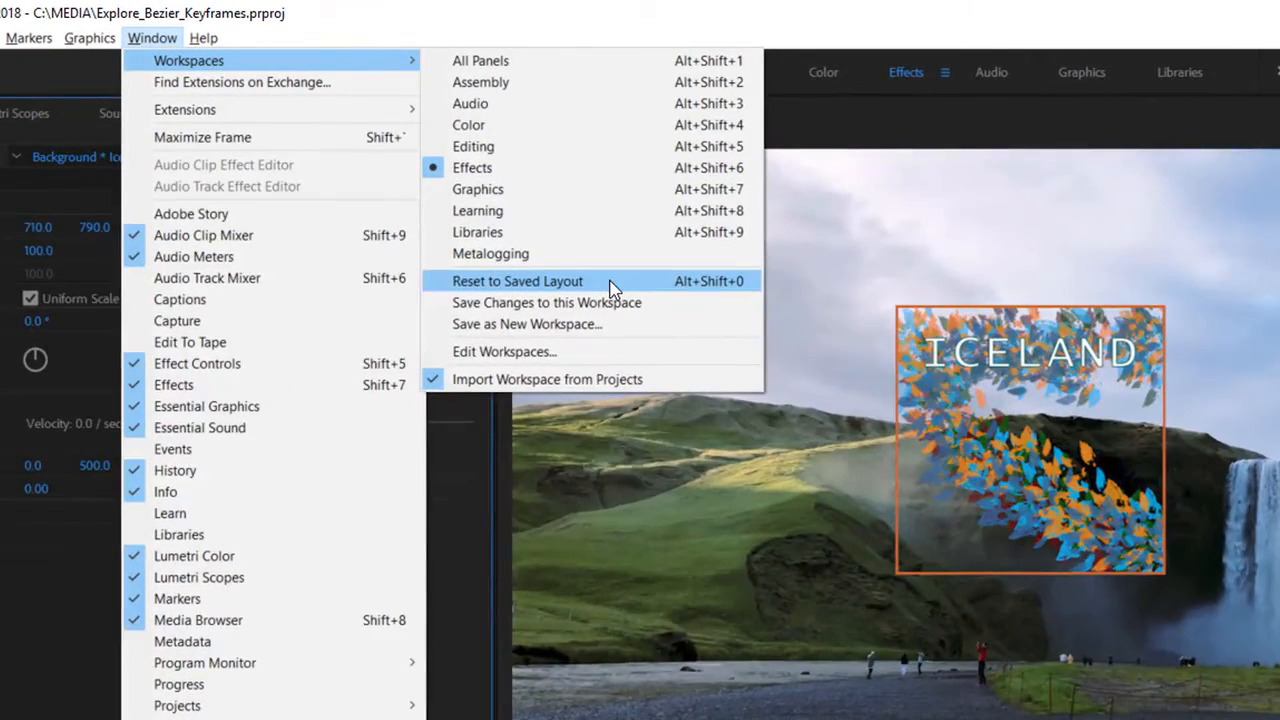
click(613, 287)
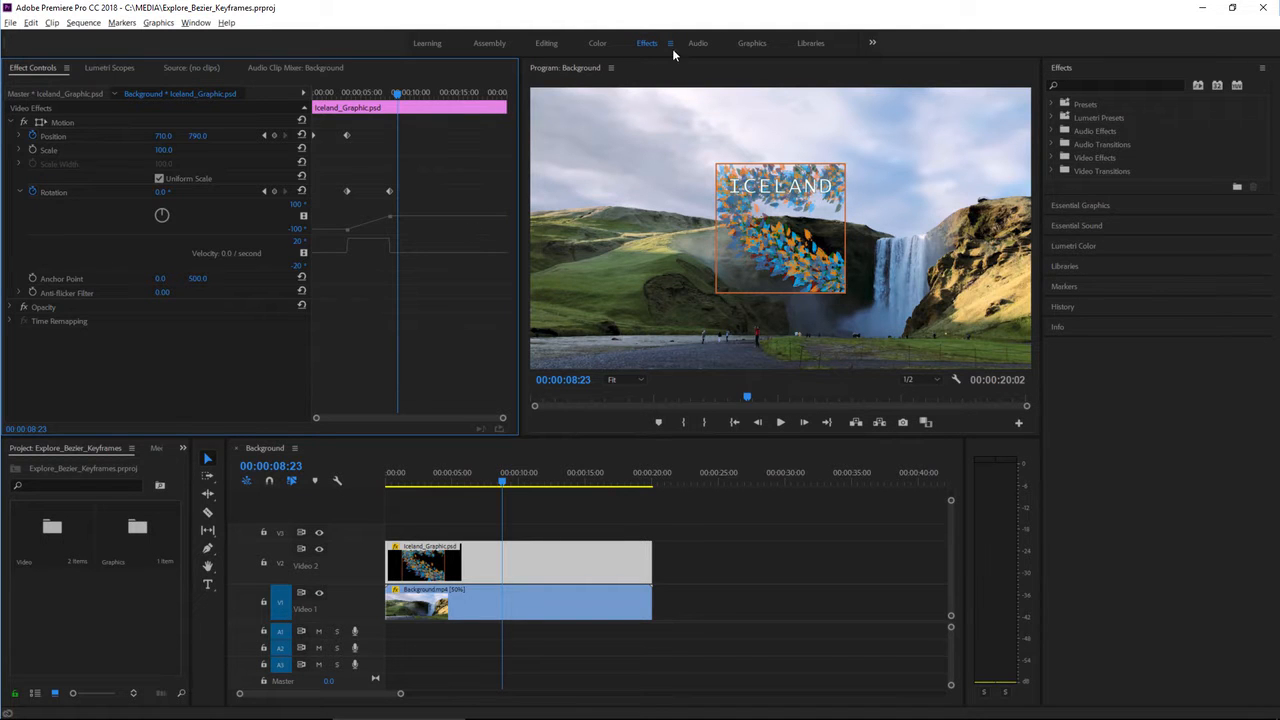
click(670, 43)
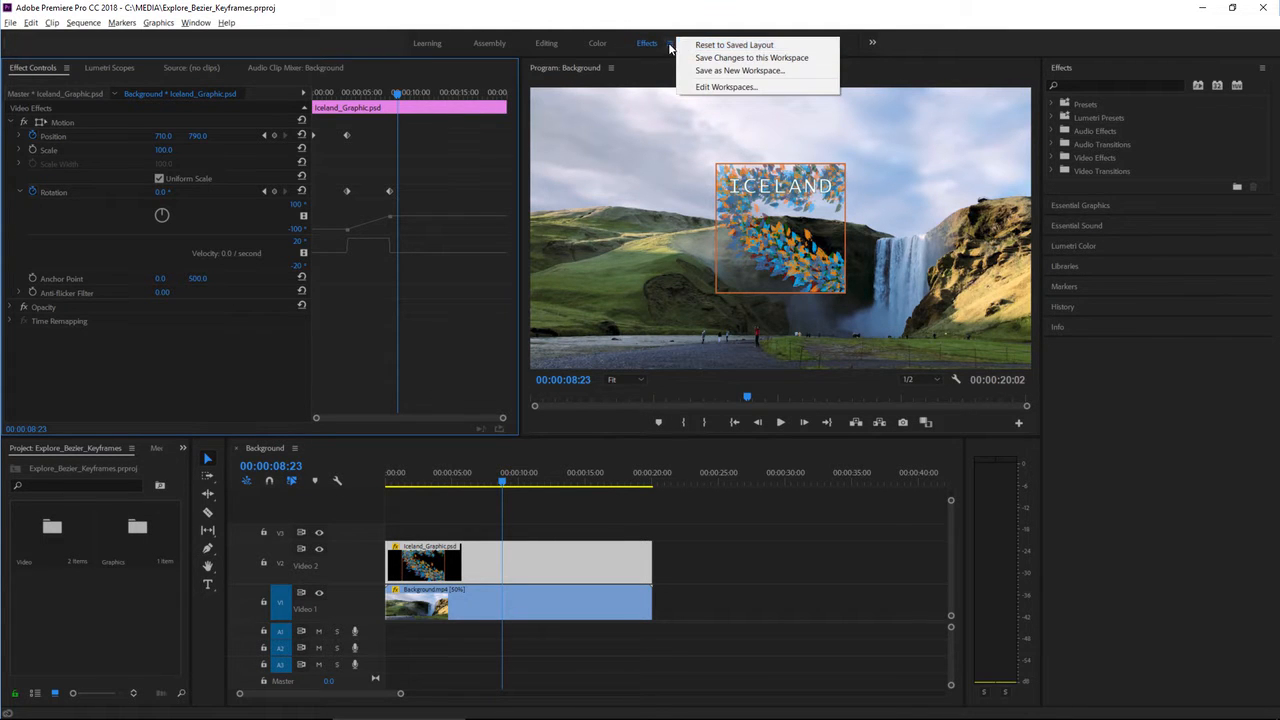
click(490, 484)
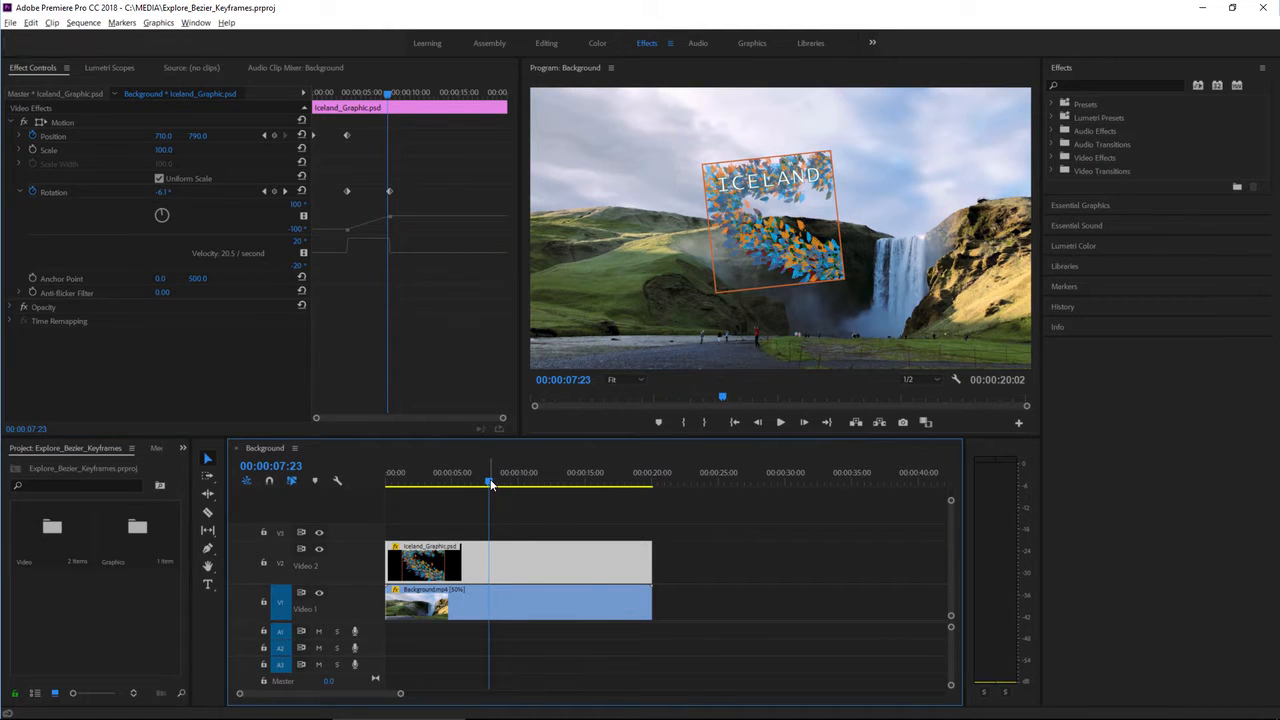
drag(490, 484, 520, 492)
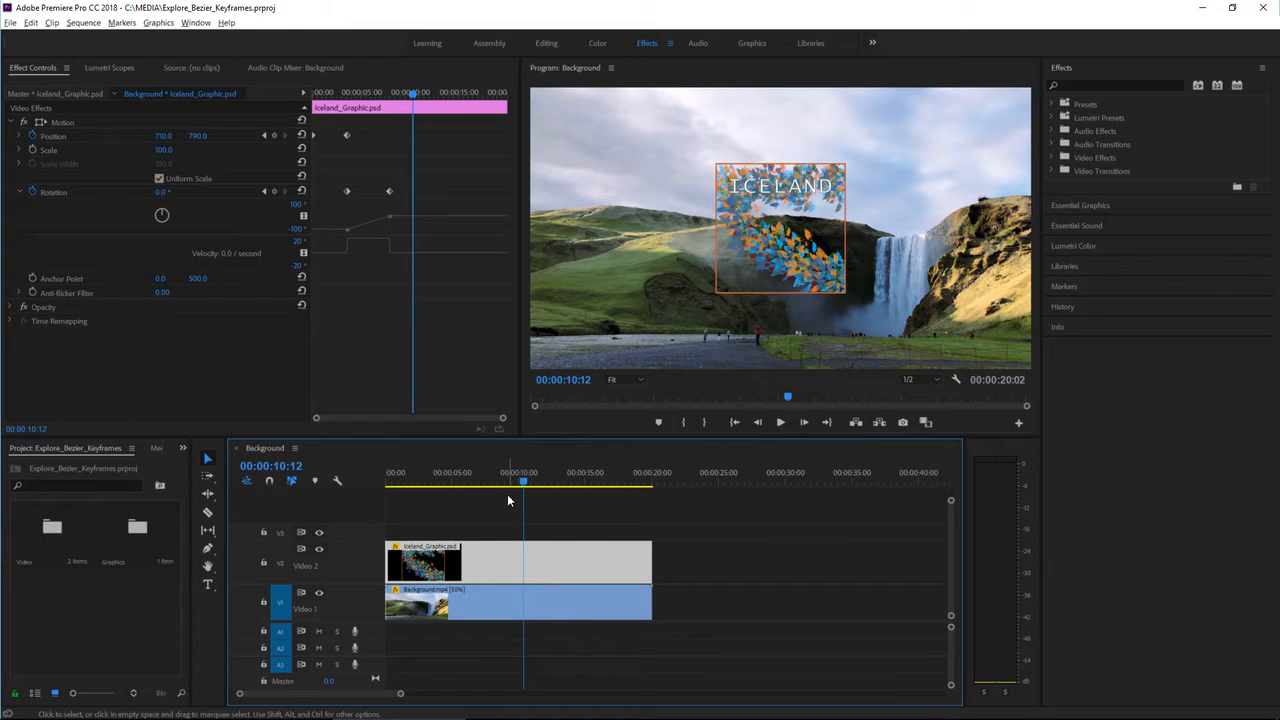
drag(472, 485, 432, 485)
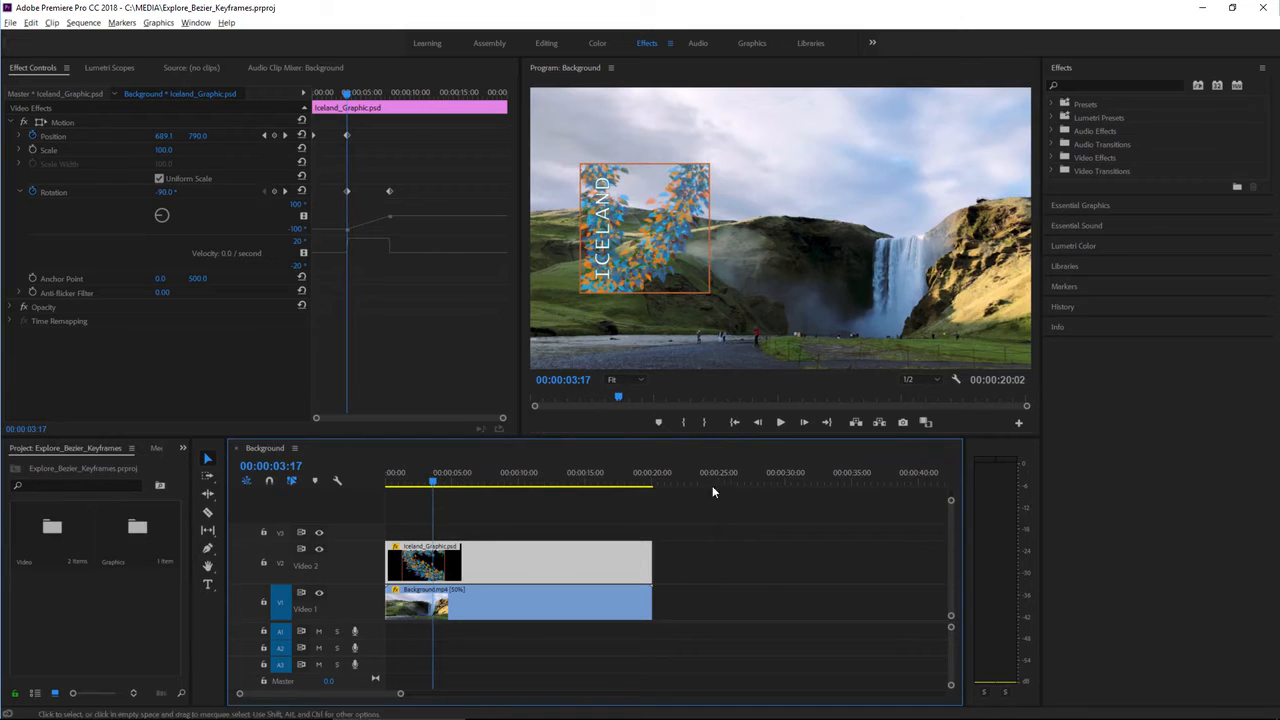
click(781, 423)
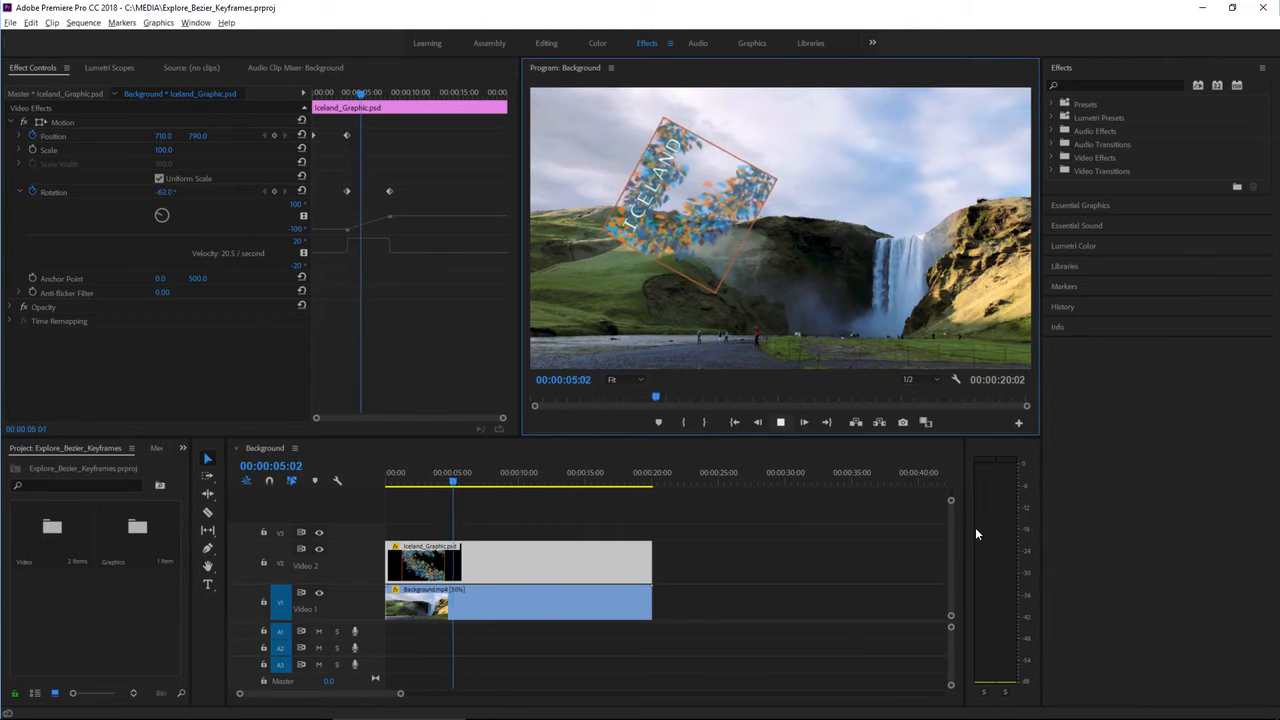
click(782, 423)
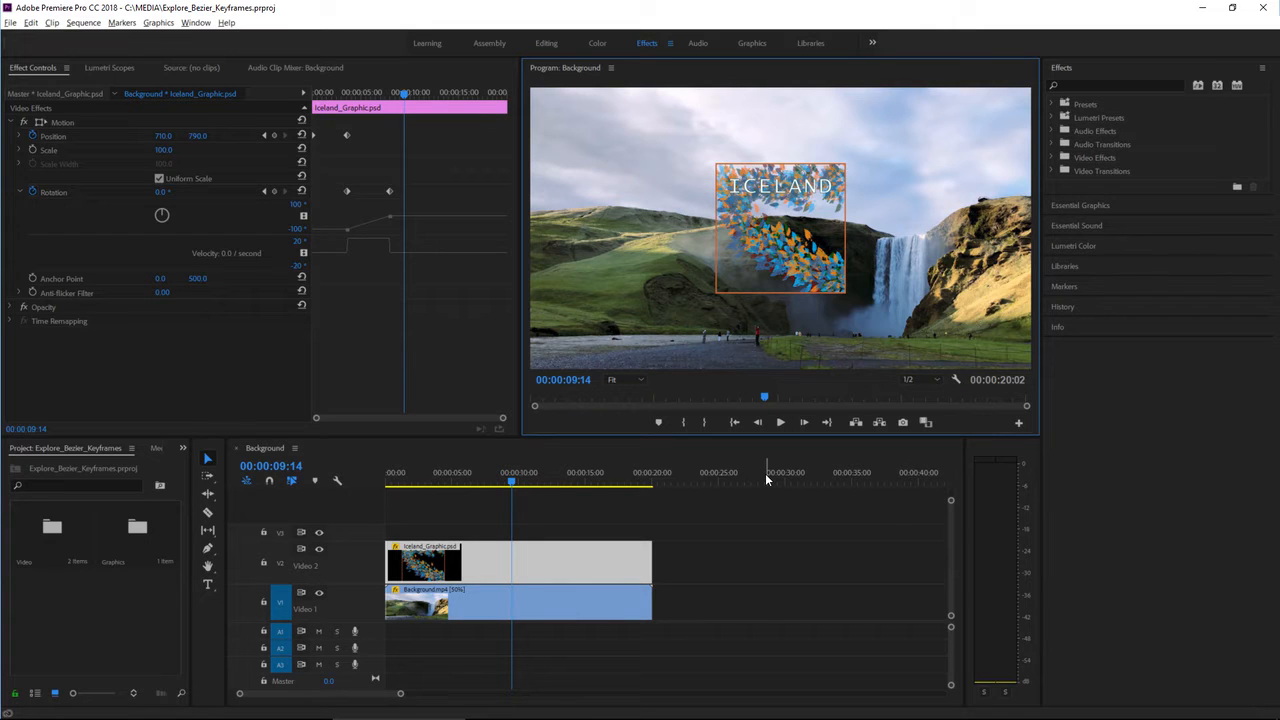
click(561, 568)
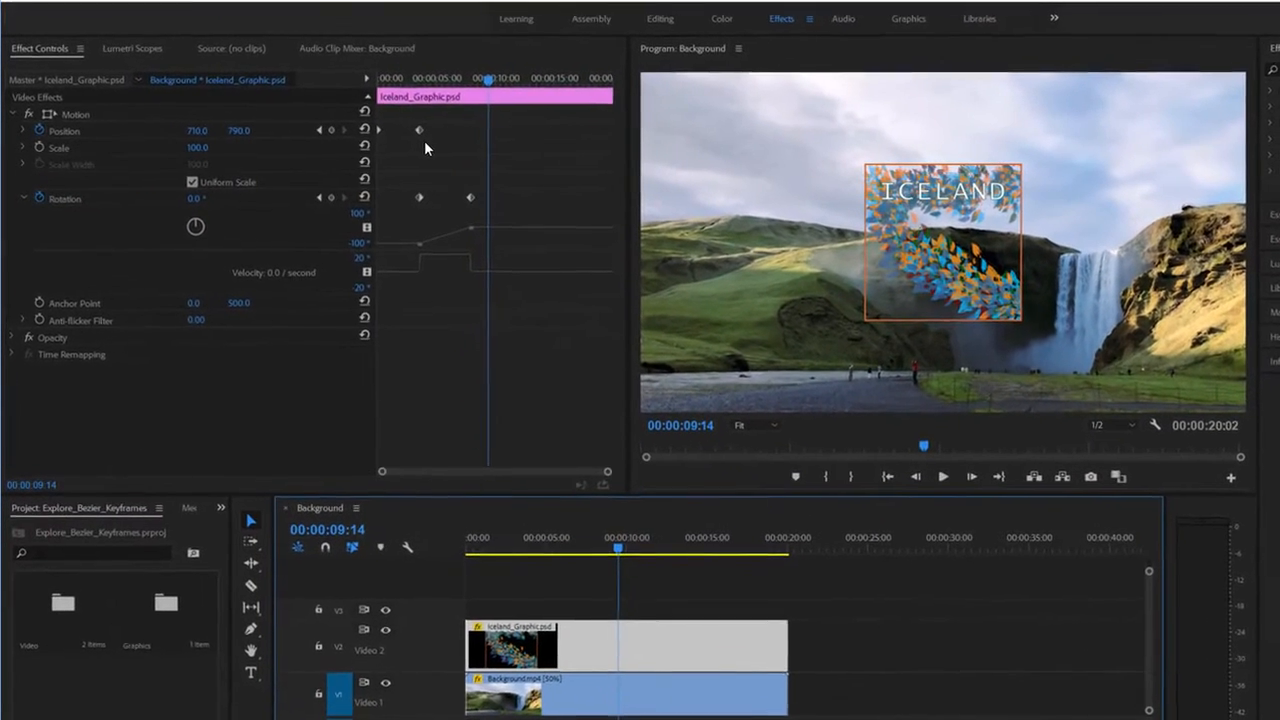
click(325, 129)
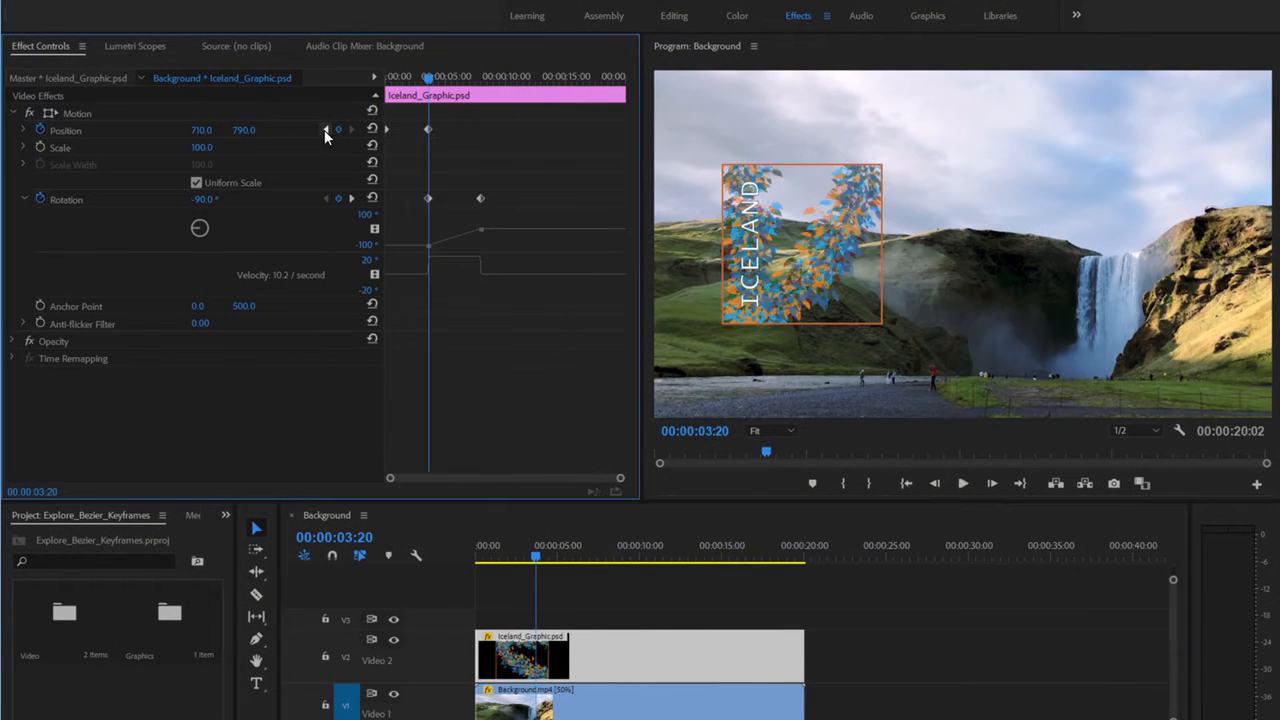
click(325, 129)
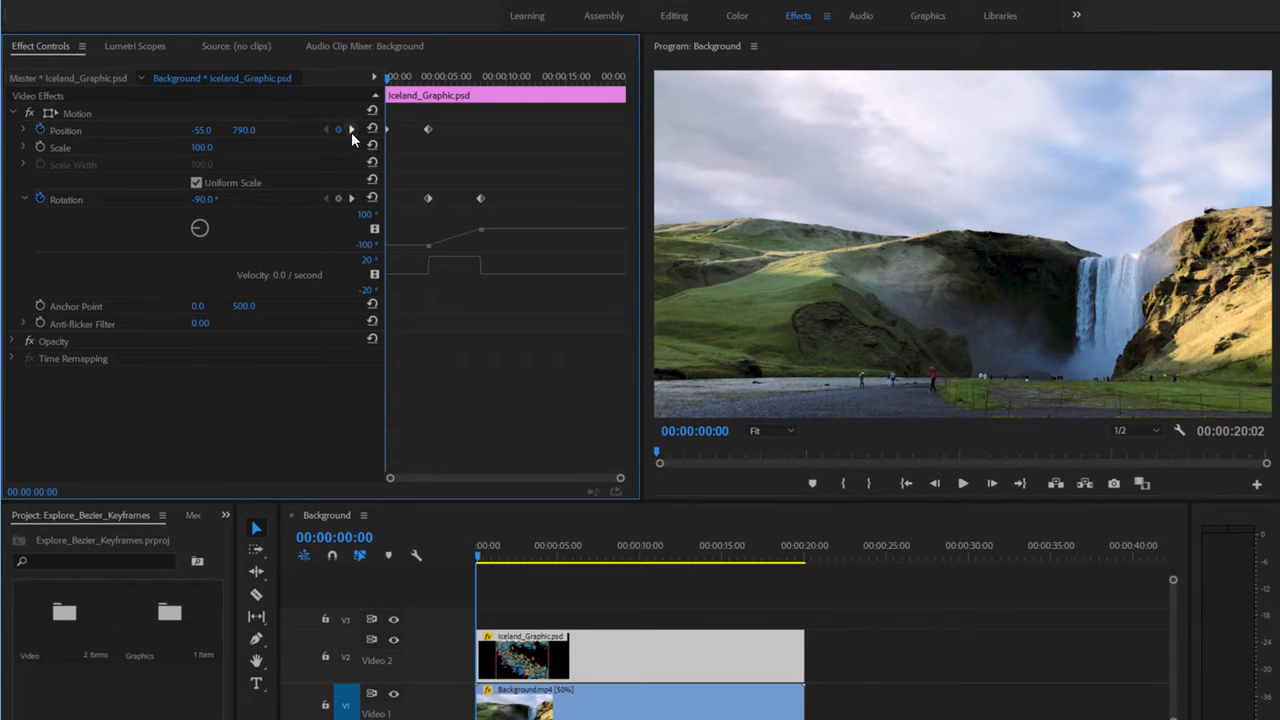
click(351, 130)
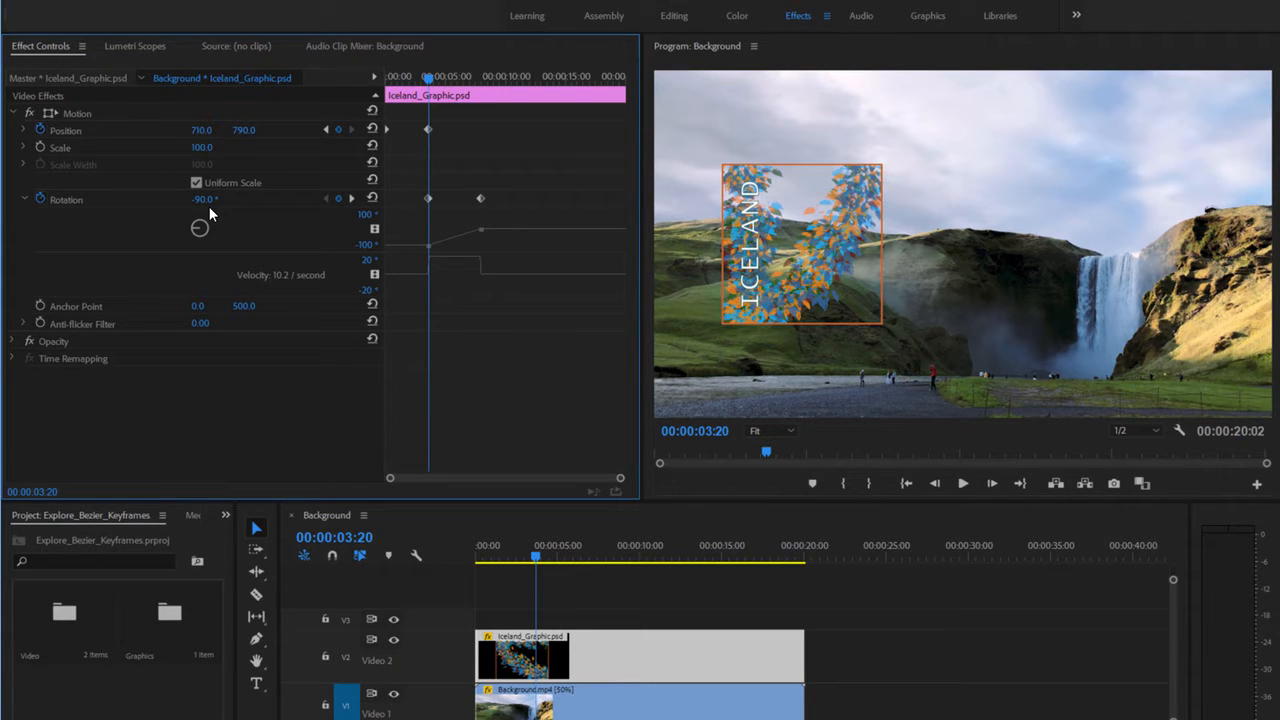
click(351, 199)
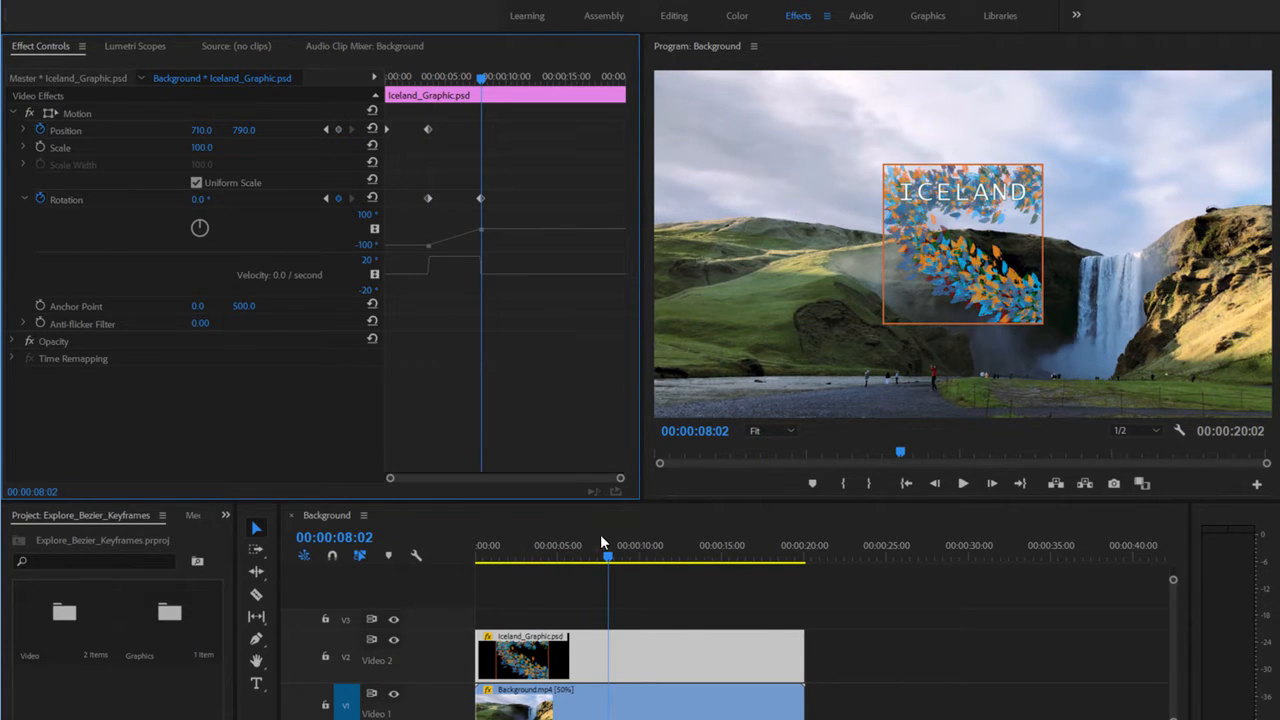
mouse_move(608, 556)
mouse_down()
mouse_move(570, 562)
mouse_move(620, 562)
mouse_up()
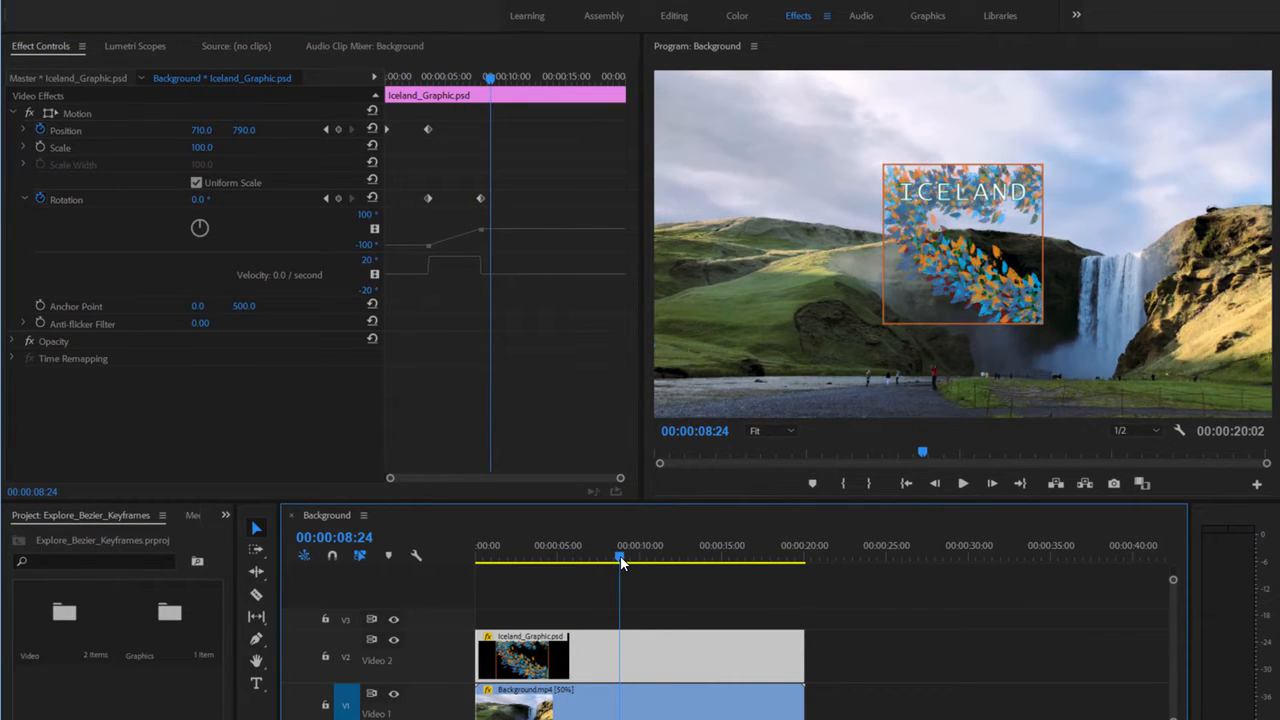
drag(621, 563, 620, 563)
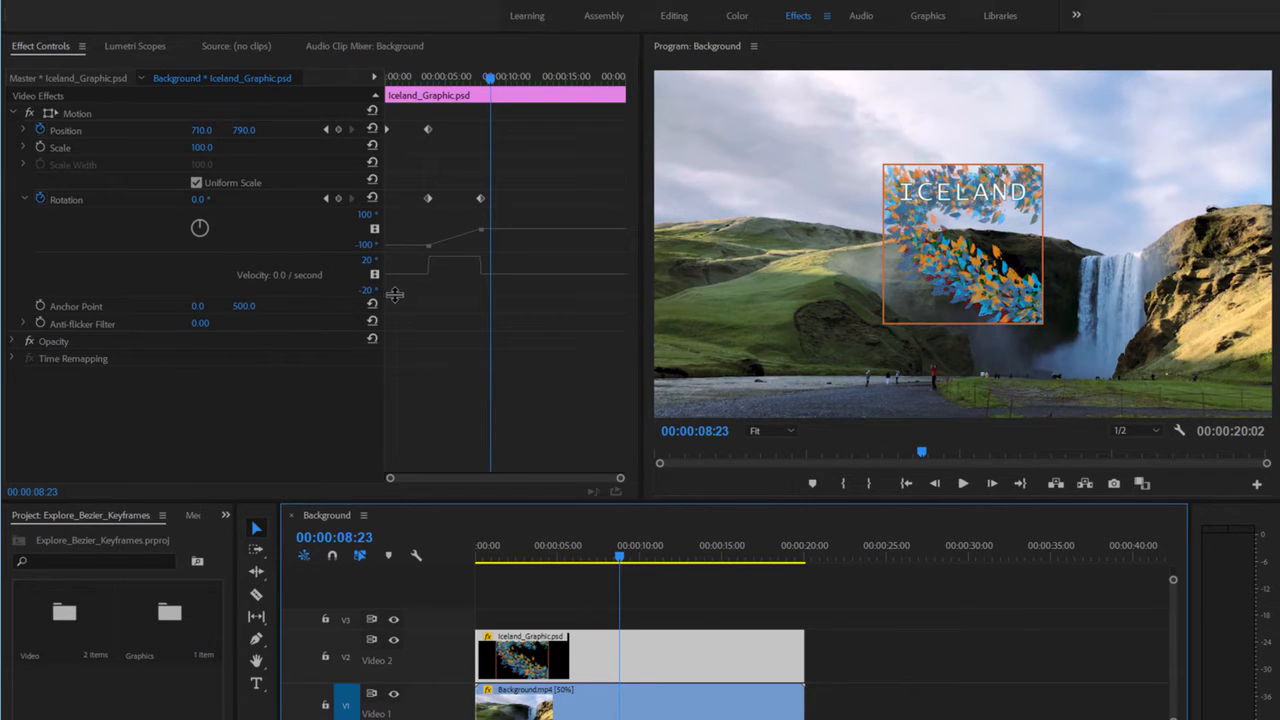
- Make the Rotation velocity and value graphs taller in Effect Controls
drag(392, 292, 392, 336)
drag(397, 252, 398, 305)
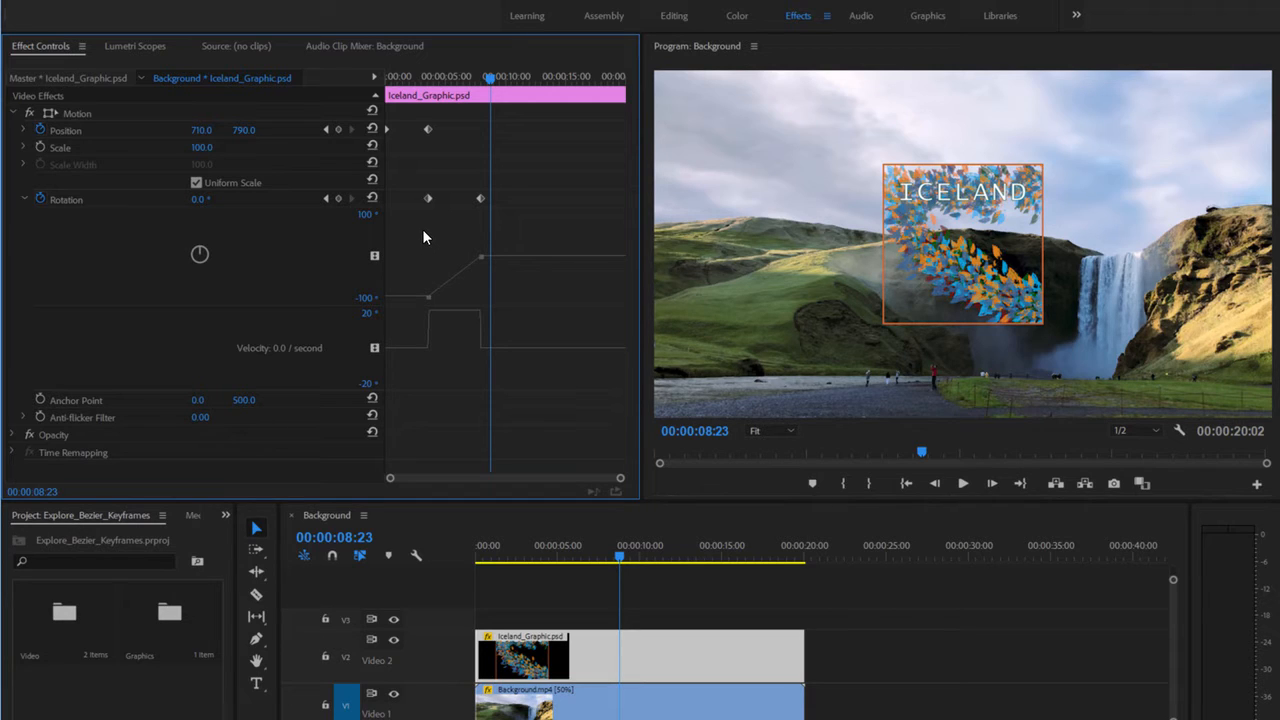
- Set the last Rotation keyframe to Bezier interpolation and zoom in on the keyframe timeline
right_click(479, 199)
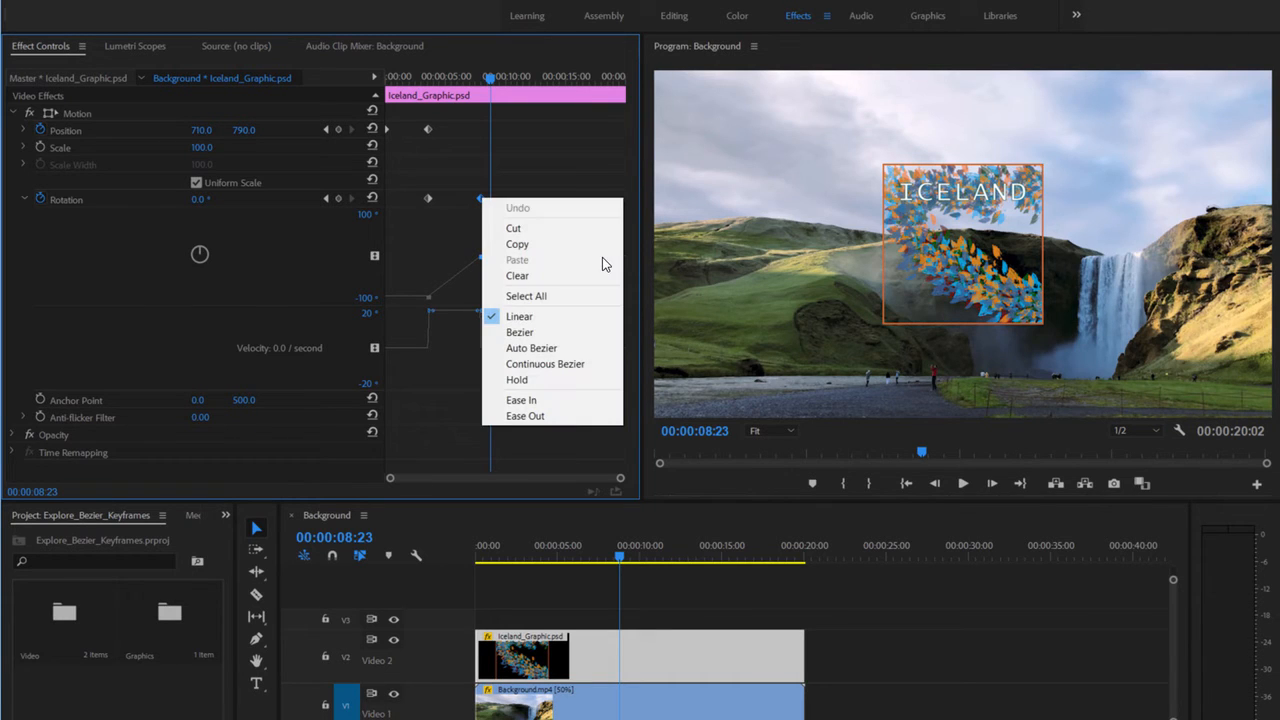
click(573, 340)
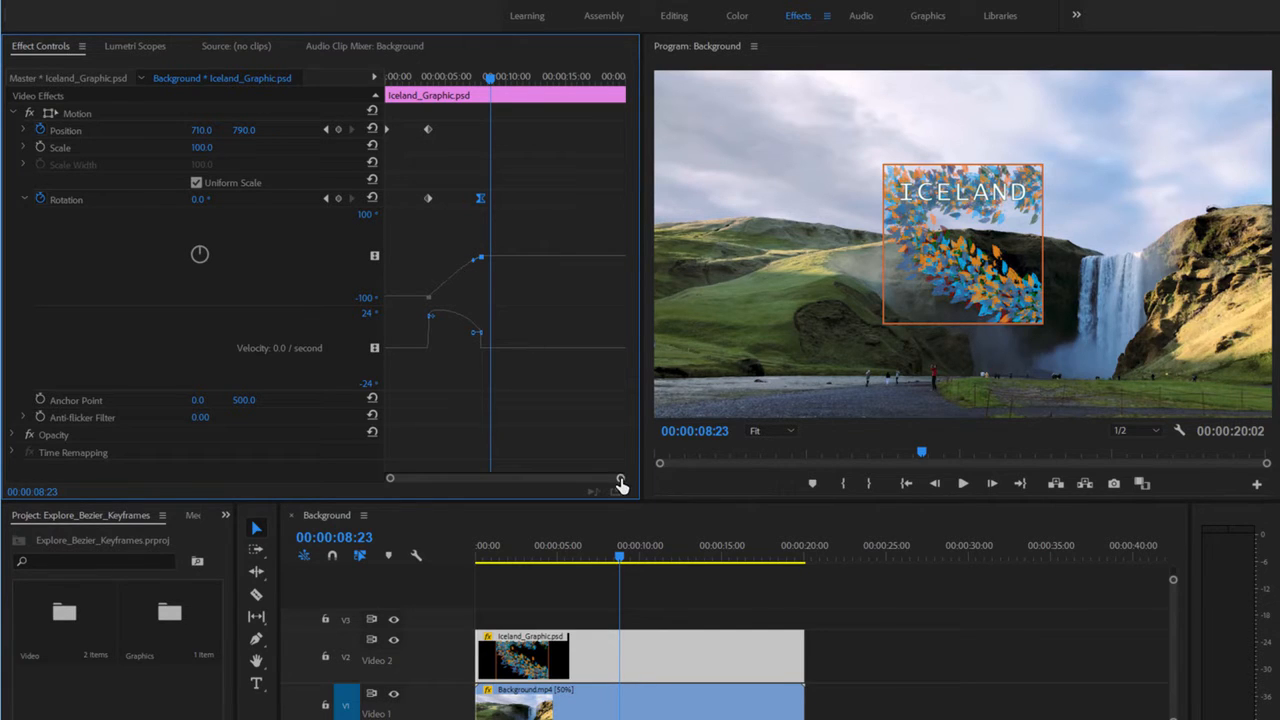
drag(619, 479, 525, 486)
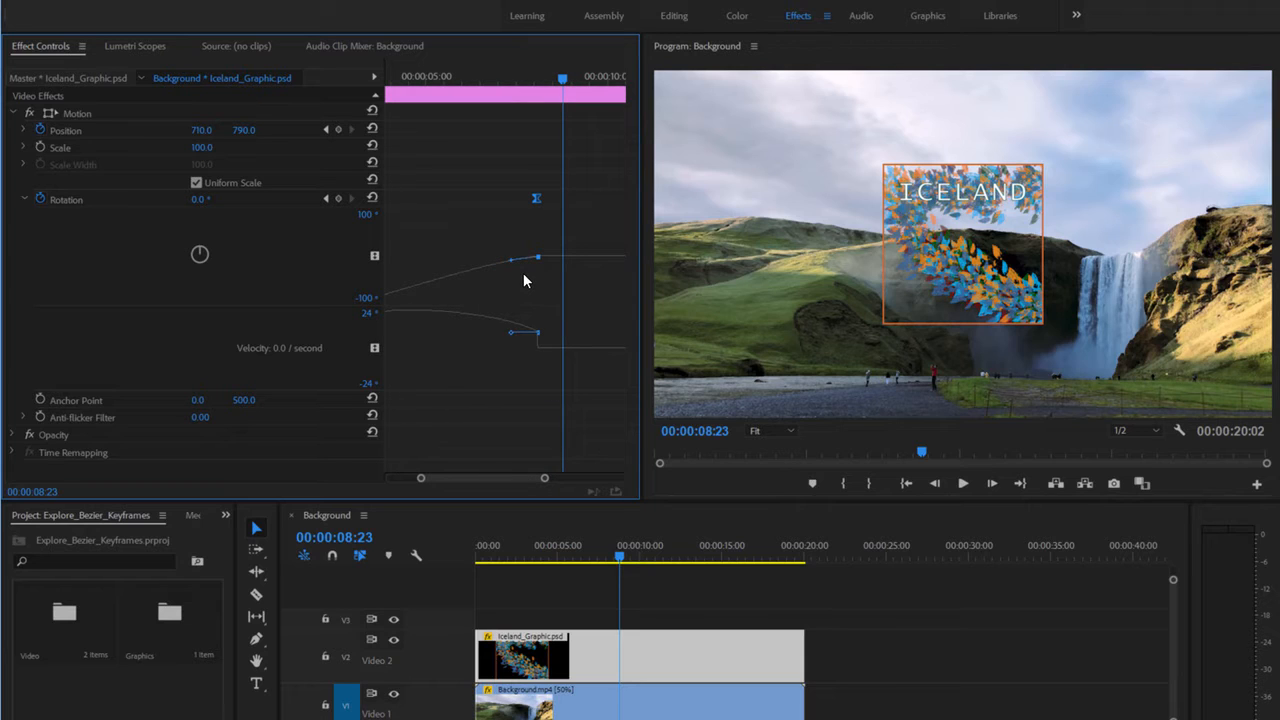
click(544, 559)
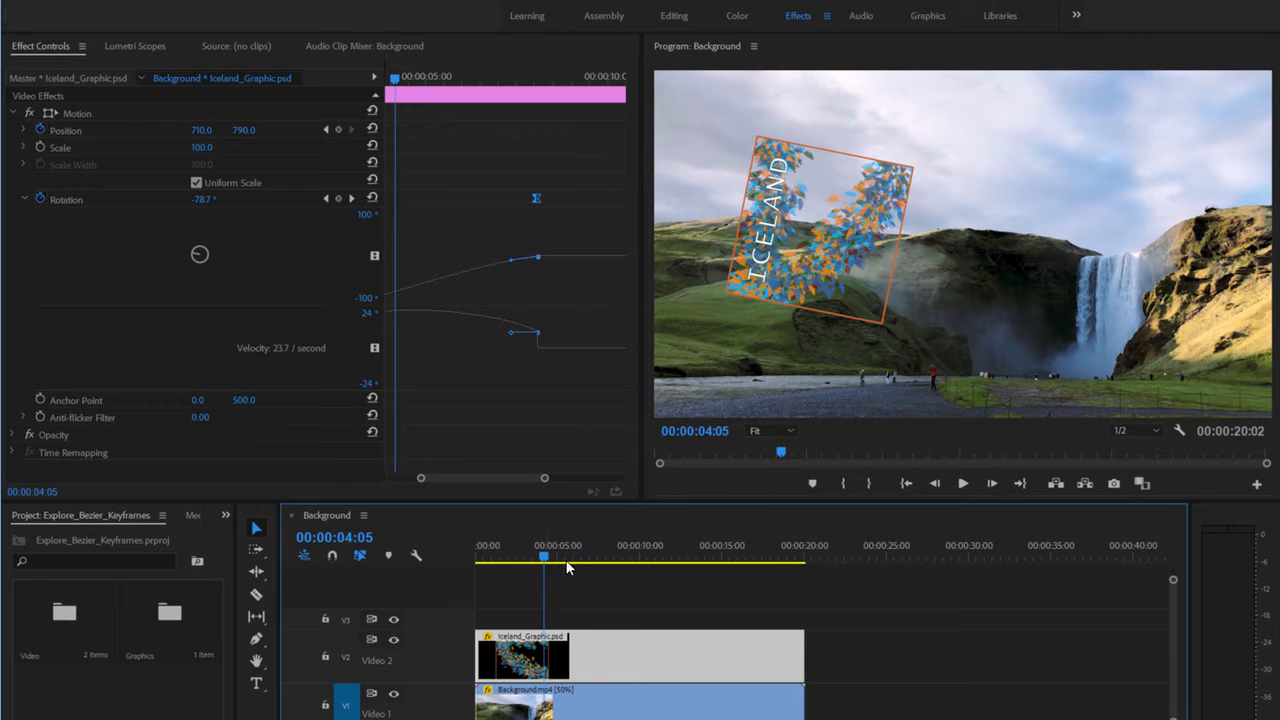
click(962, 484)
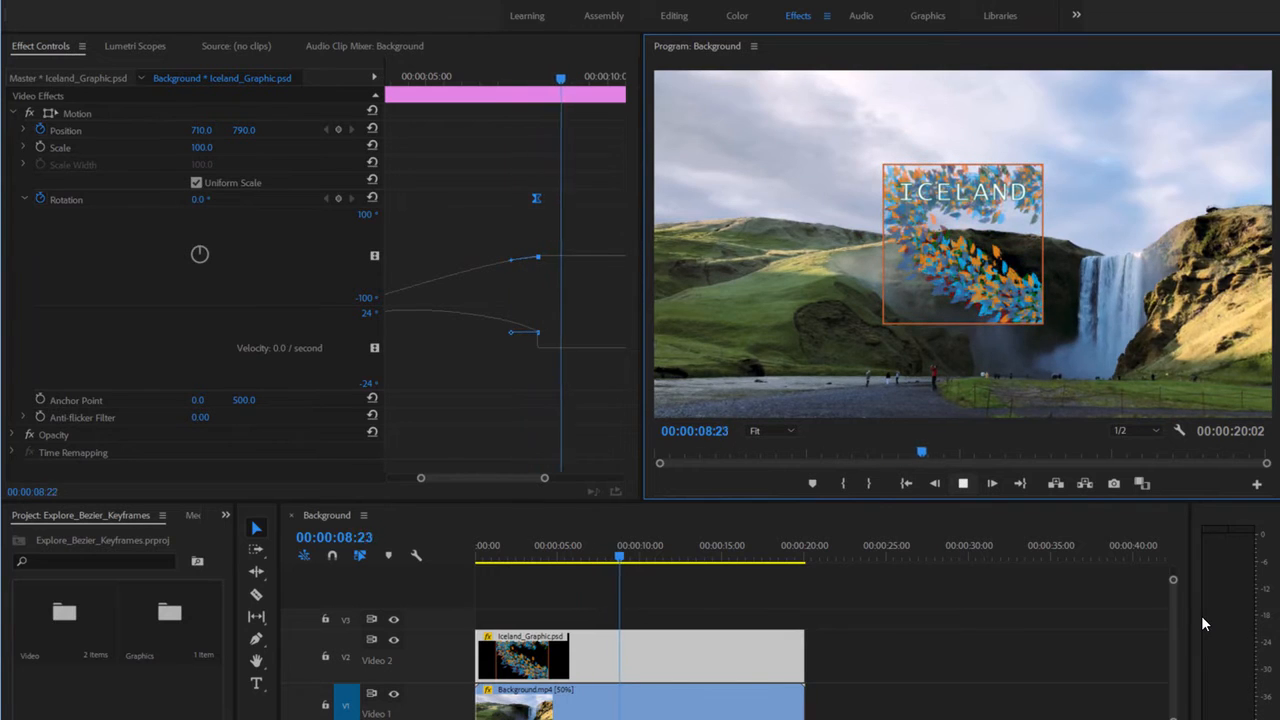
click(962, 484)
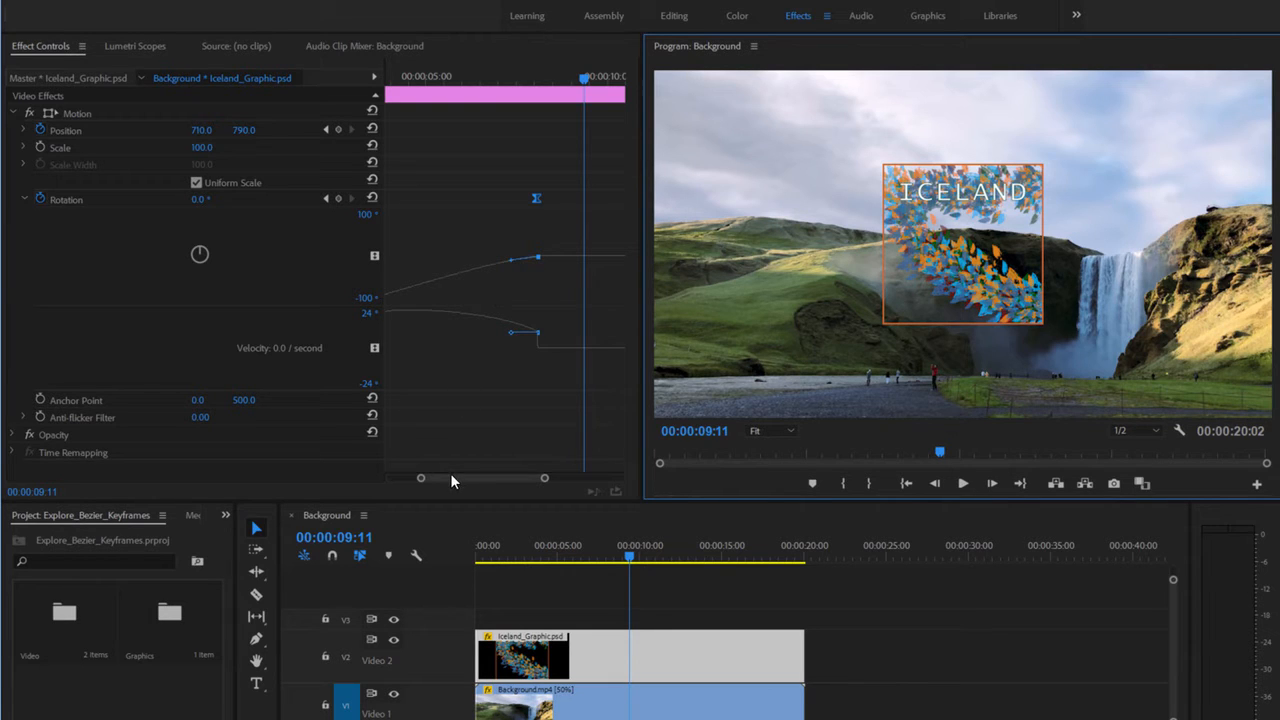
- Widen the keyframe graph and drag the last keyframe's Bezier handle so rotation overshoots 0°
drag(450, 473, 442, 477)
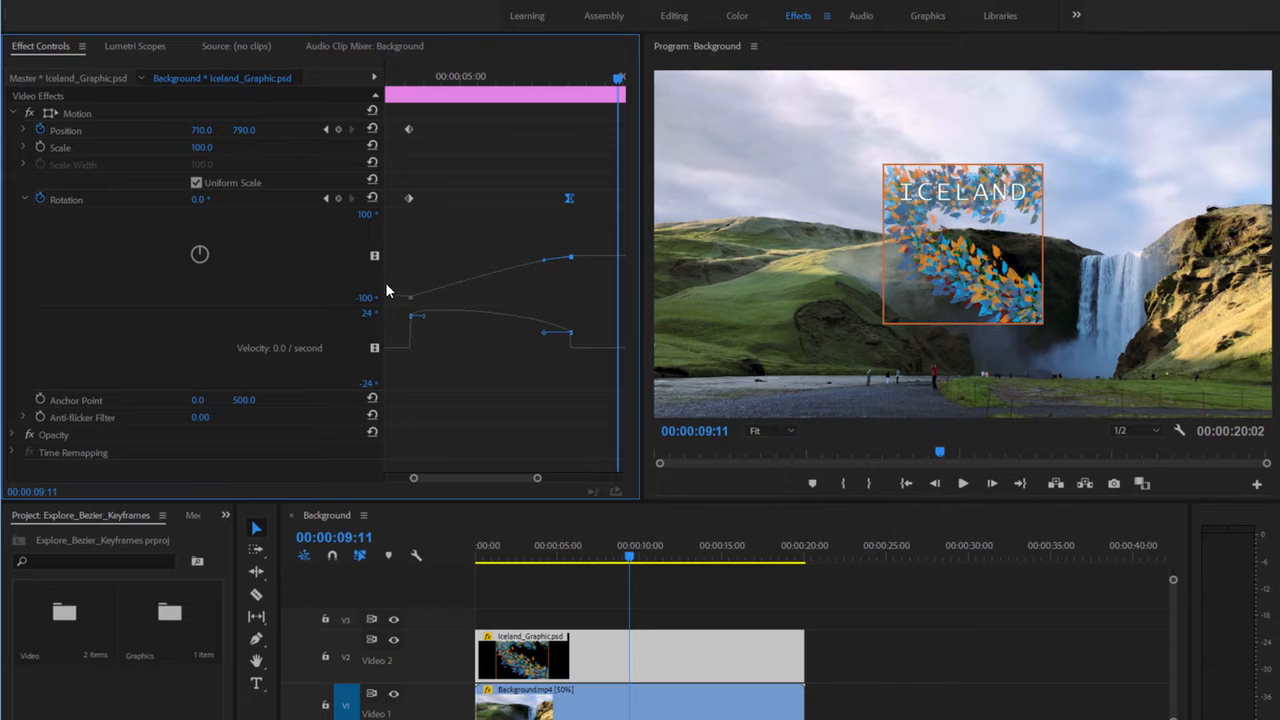
drag(386, 284, 281, 268)
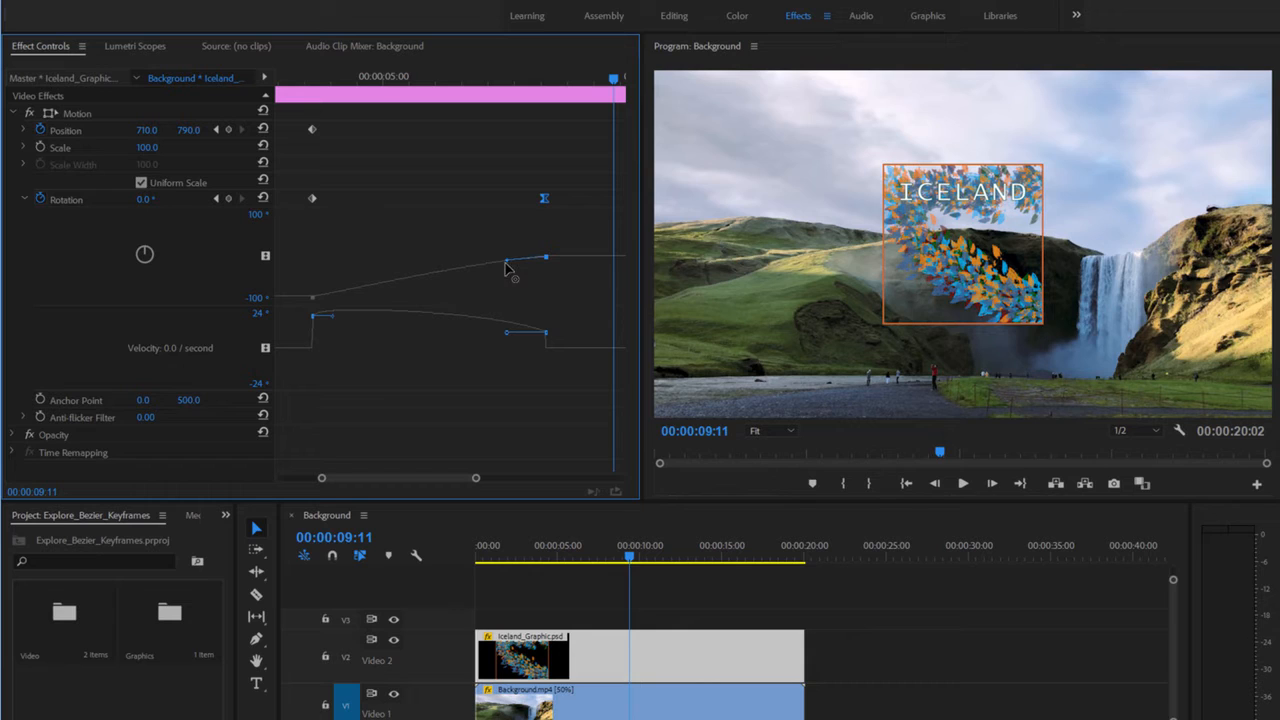
drag(506, 263, 536, 237)
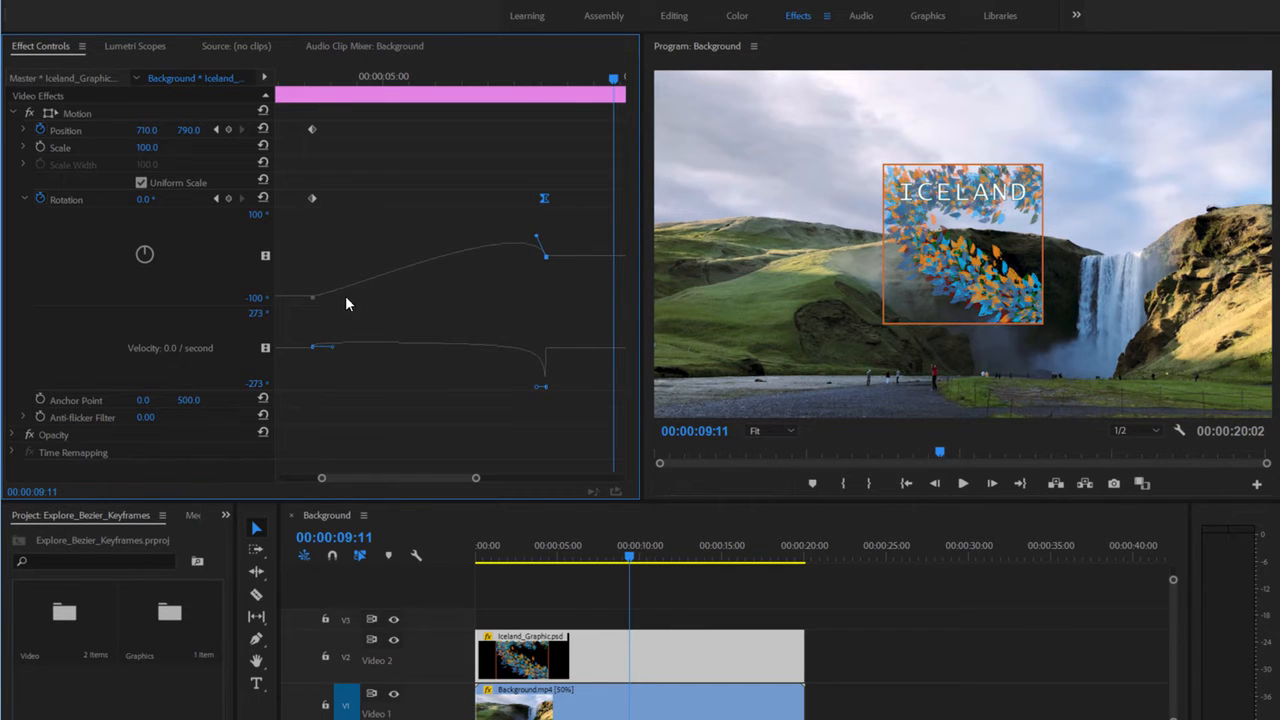
drag(627, 557, 536, 558)
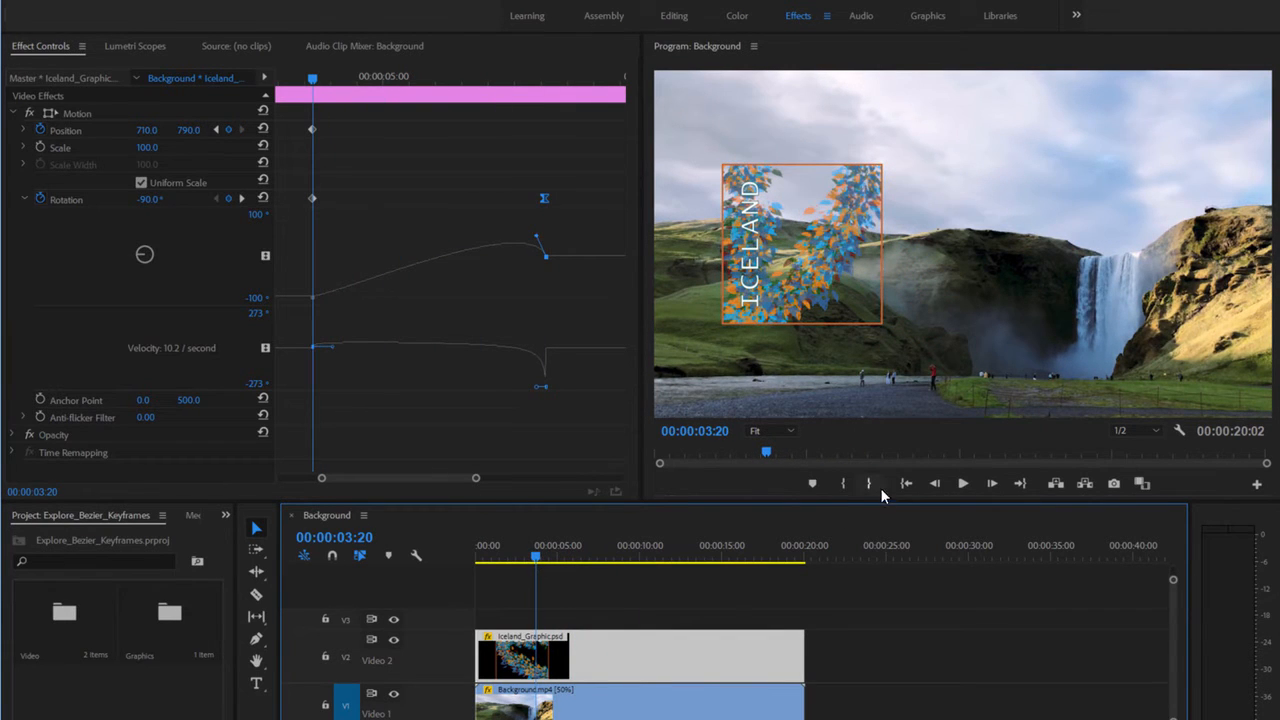
click(538, 558)
drag(538, 560, 600, 563)
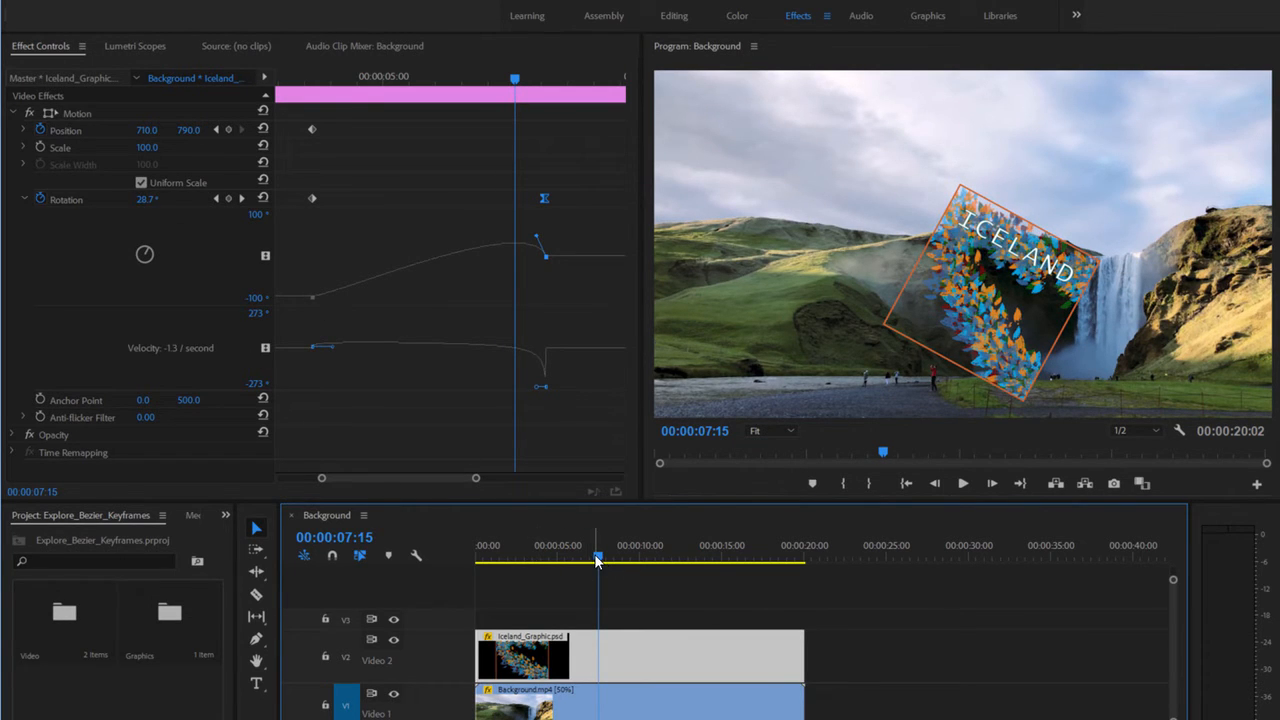
drag(597, 560, 540, 560)
click(961, 484)
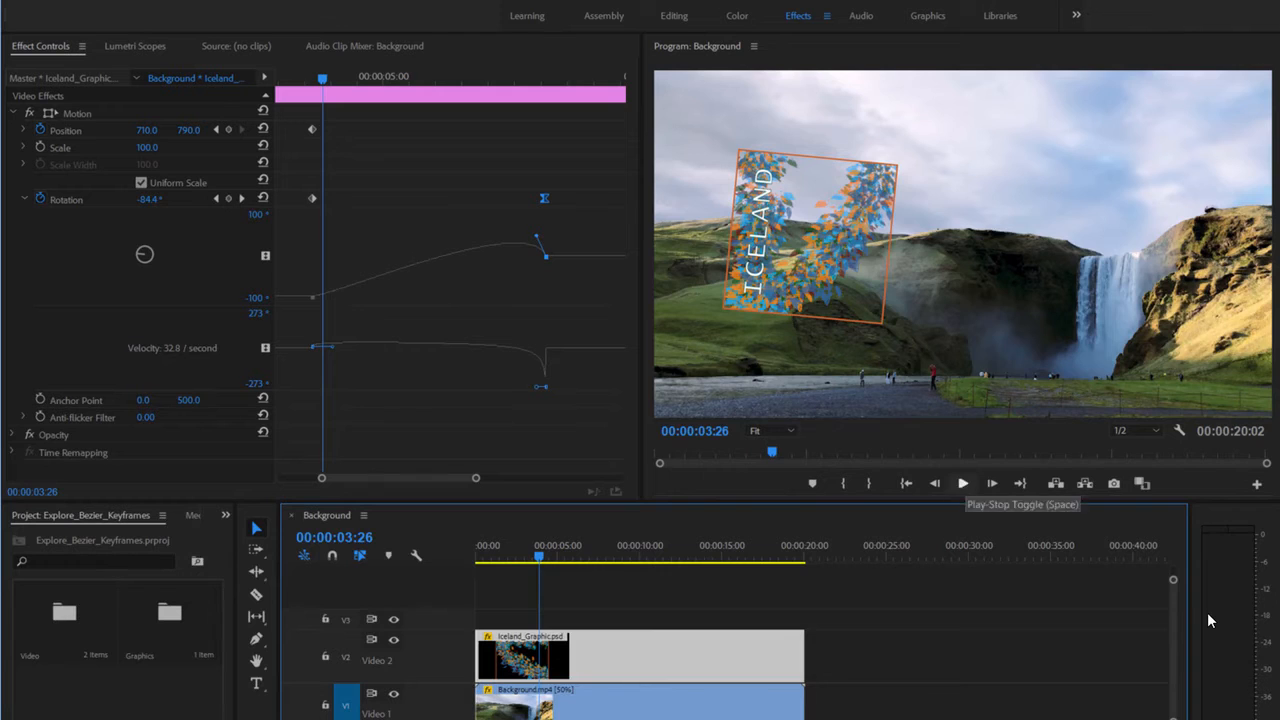
click(966, 484)
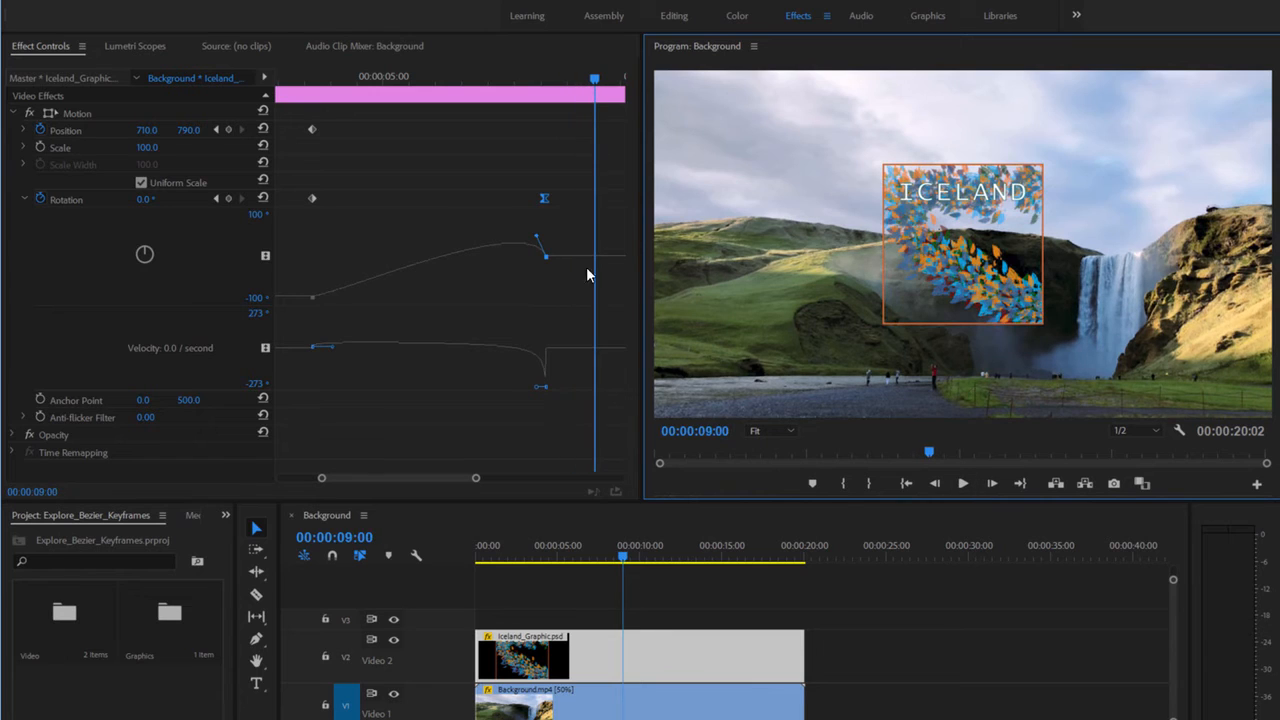
- Pull the last keyframe's Bezier handle down so rotation rises late and steeply, then preview it
drag(537, 237, 538, 292)
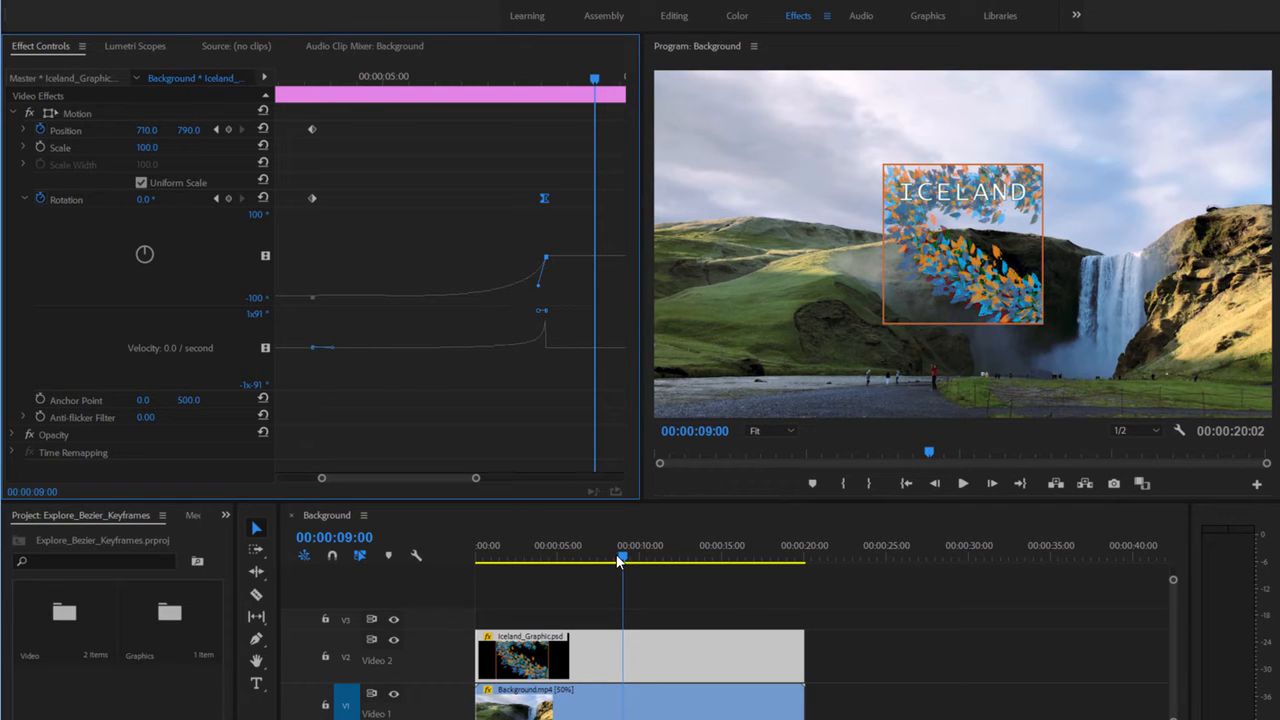
drag(620, 562, 540, 560)
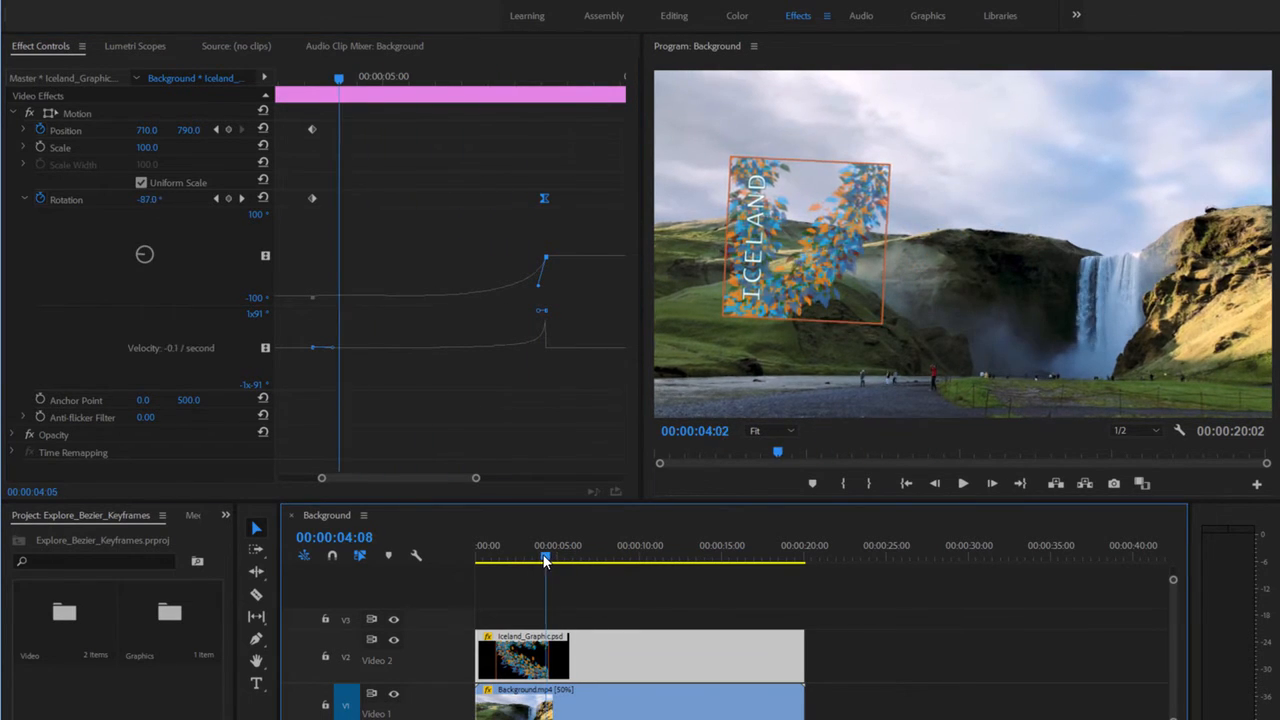
click(961, 484)
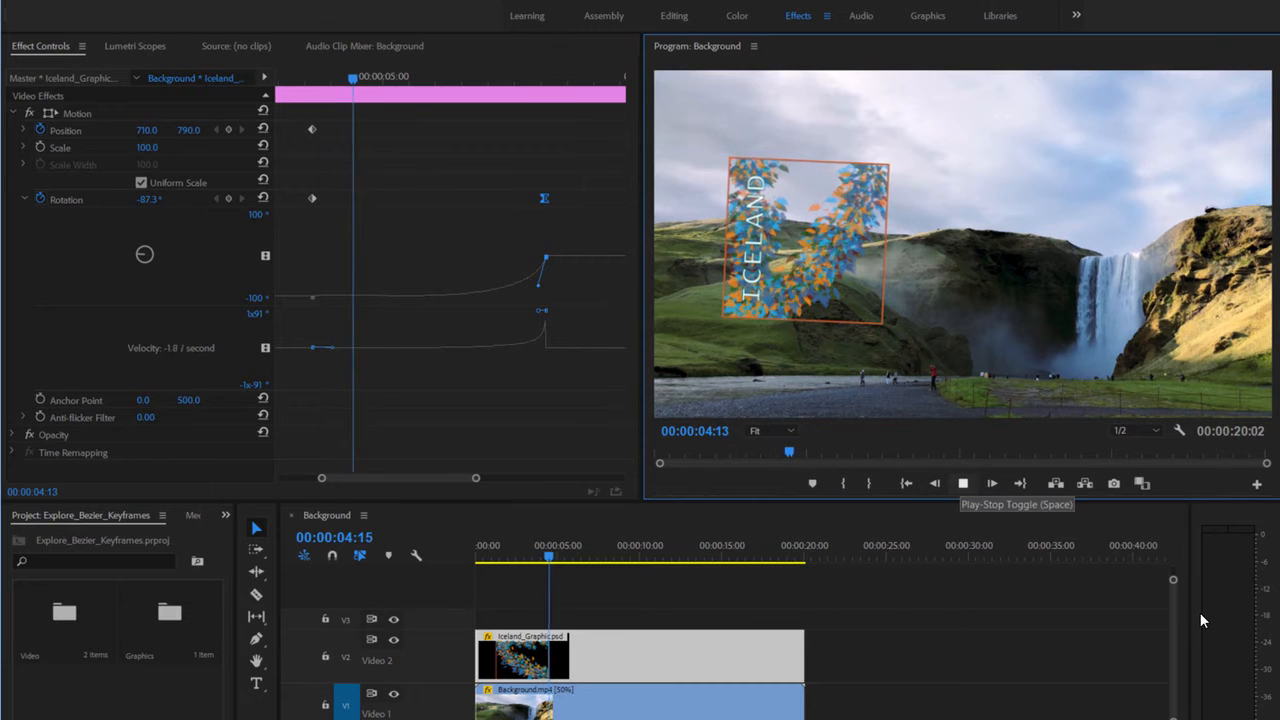
click(964, 484)
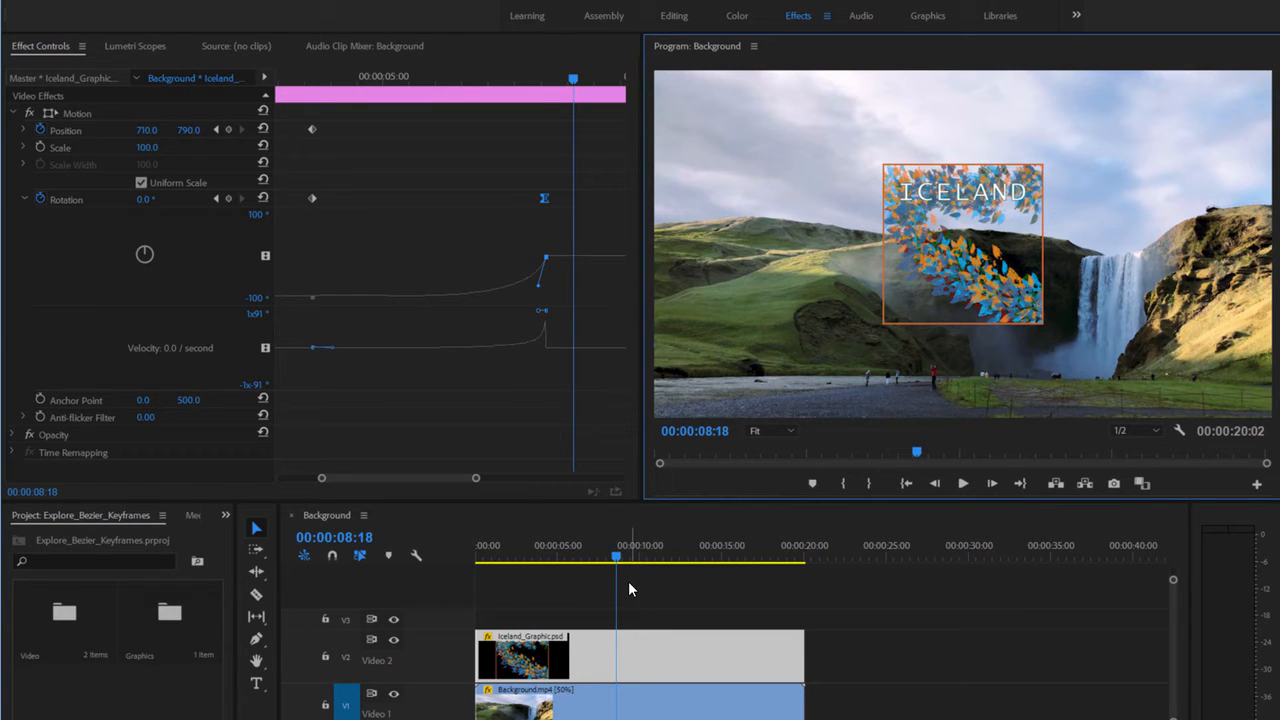
- Apply Ease Out to the first Rotation keyframe and preview the rotation from the start
right_click(311, 198)
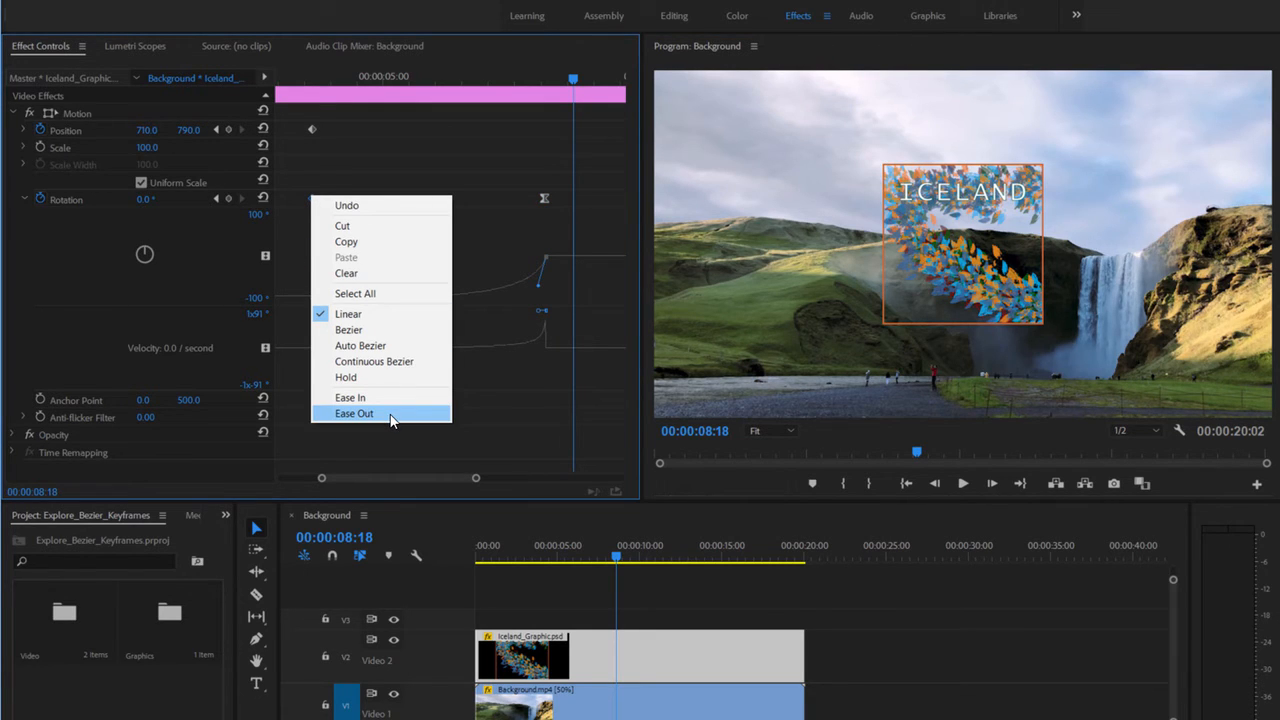
click(354, 413)
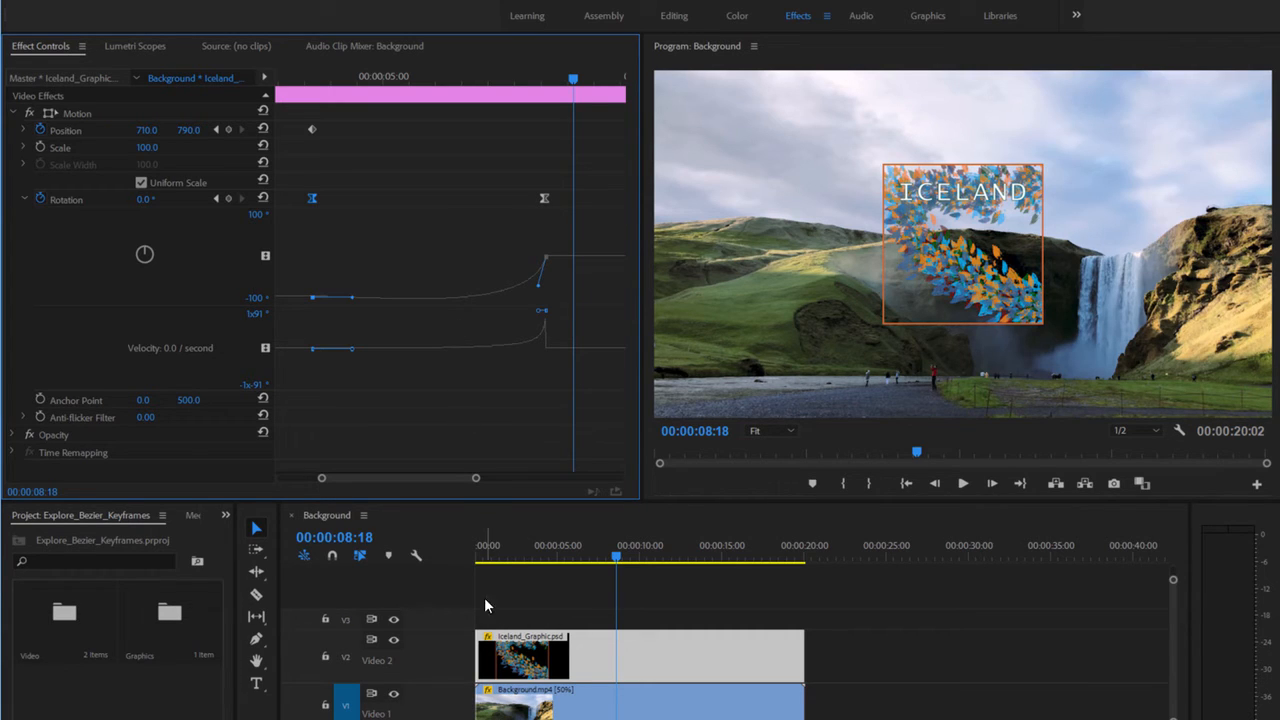
click(501, 558)
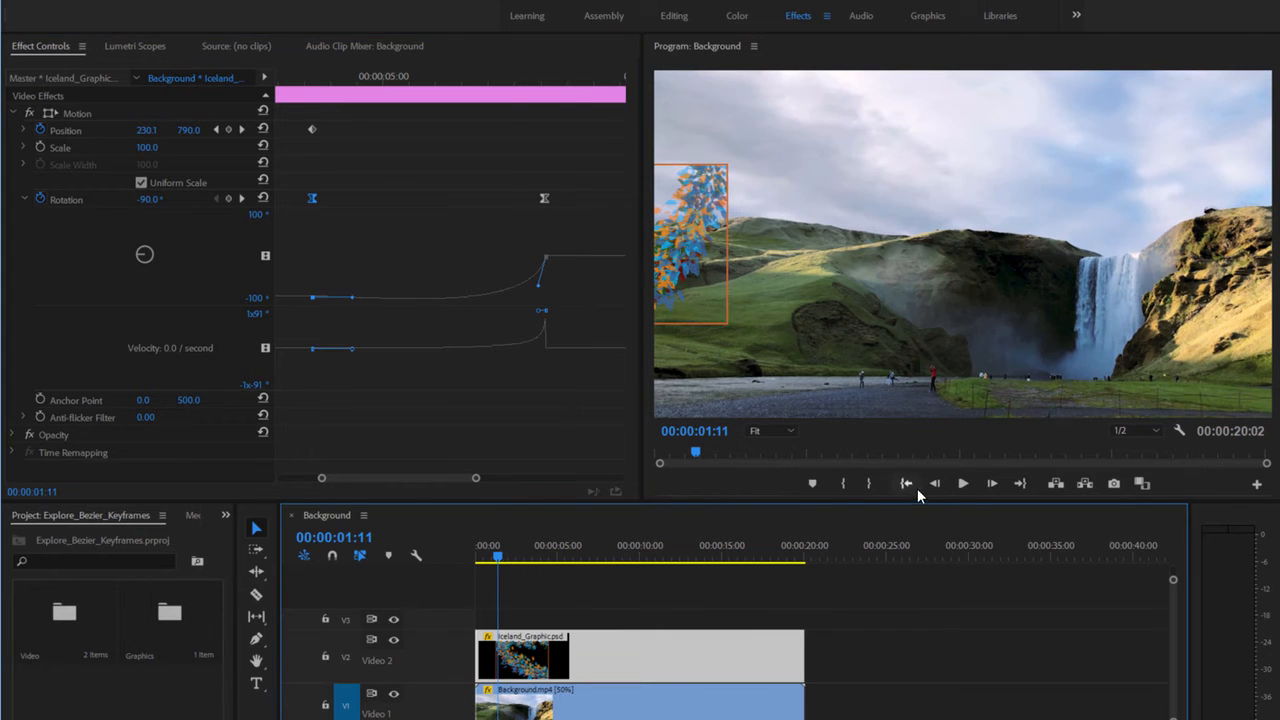
click(963, 483)
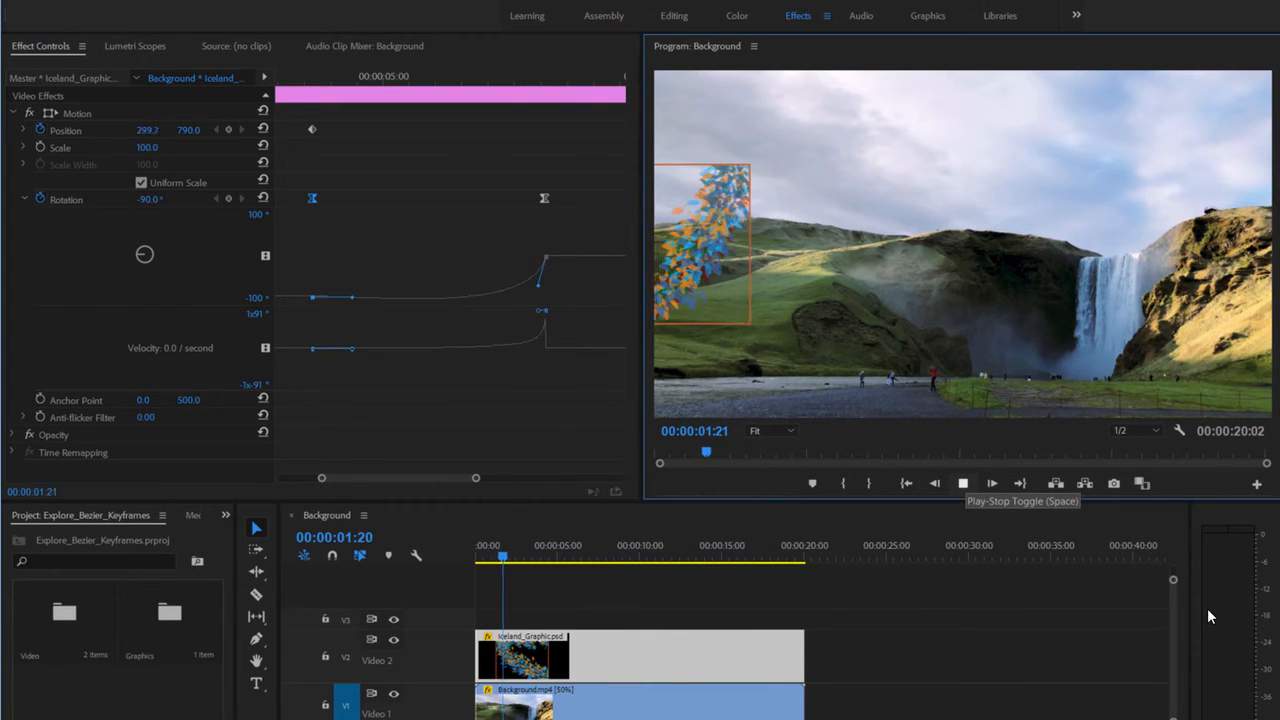
- Lengthen and flatten the first keyframe's ease-out handle, holding rotation near -100° longer
click(966, 479)
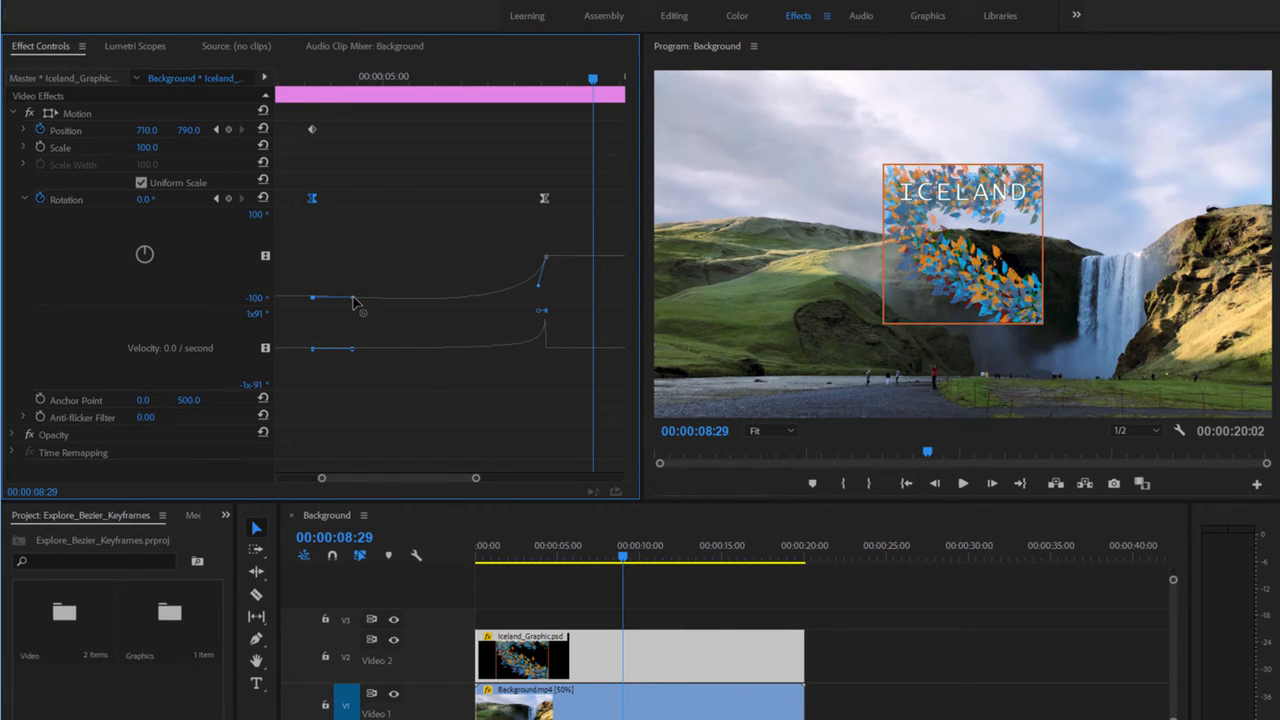
drag(353, 298, 439, 292)
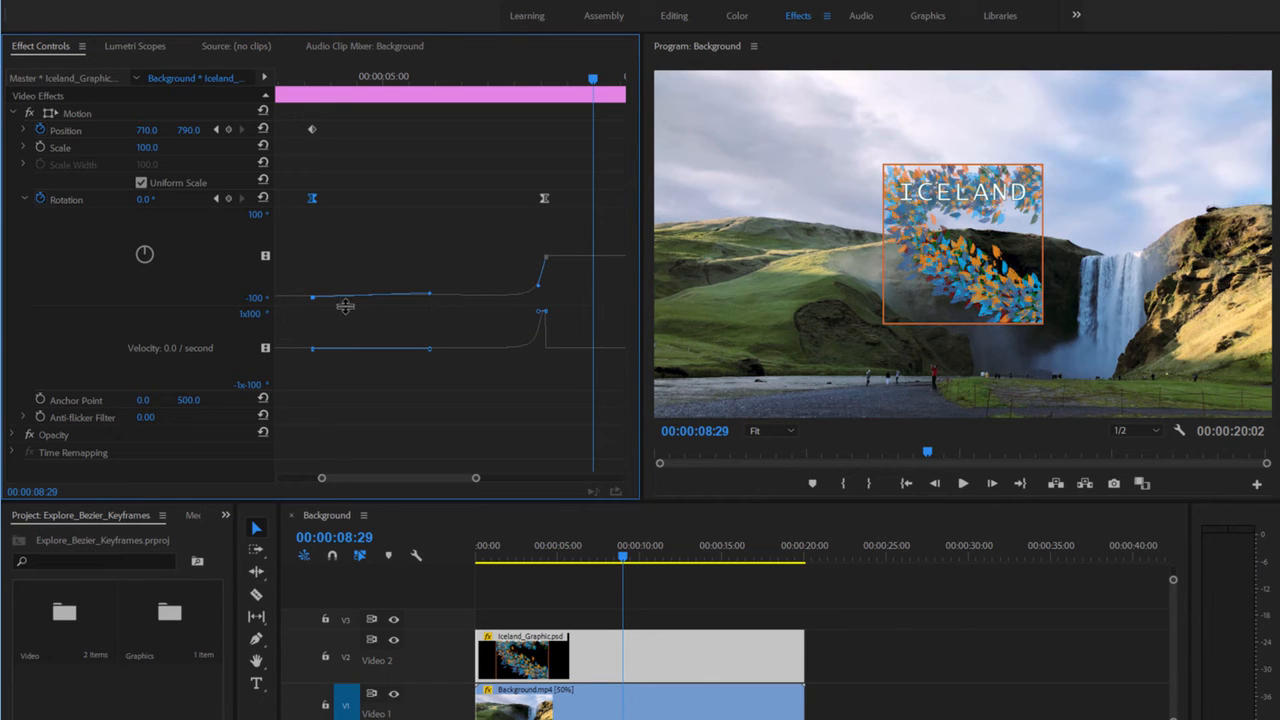
drag(345, 306, 346, 366)
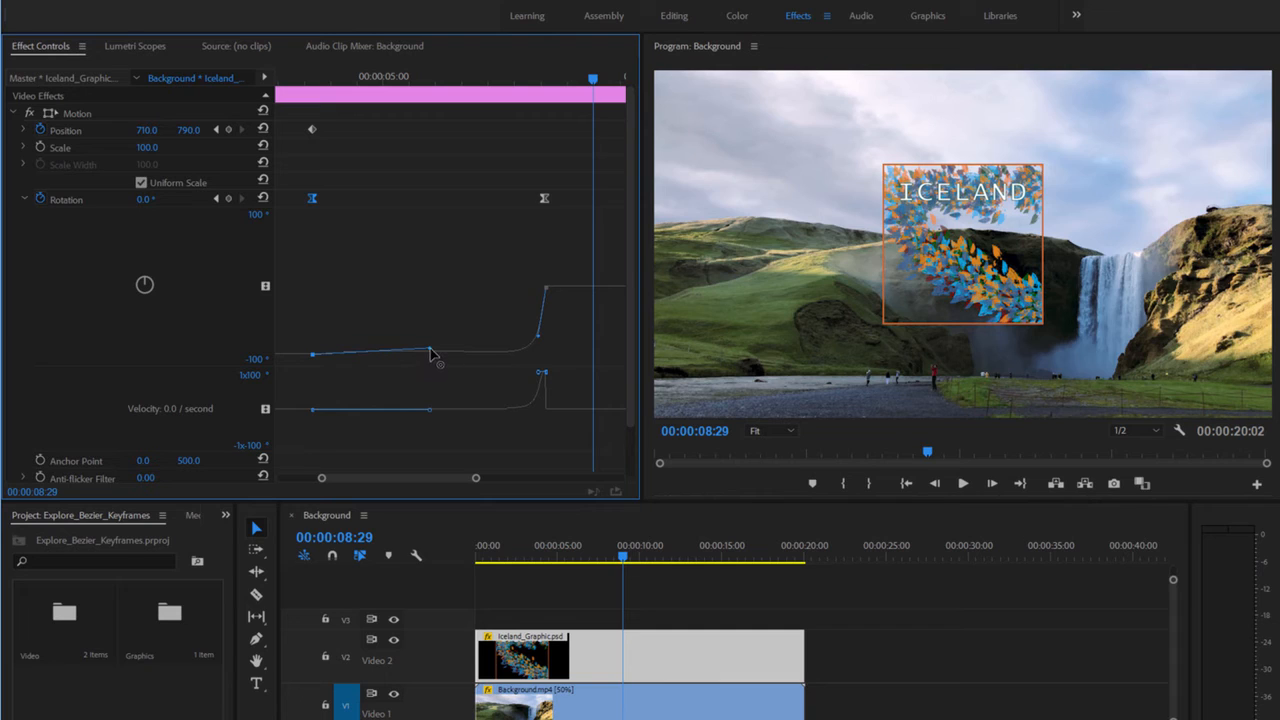
drag(429, 349, 443, 360)
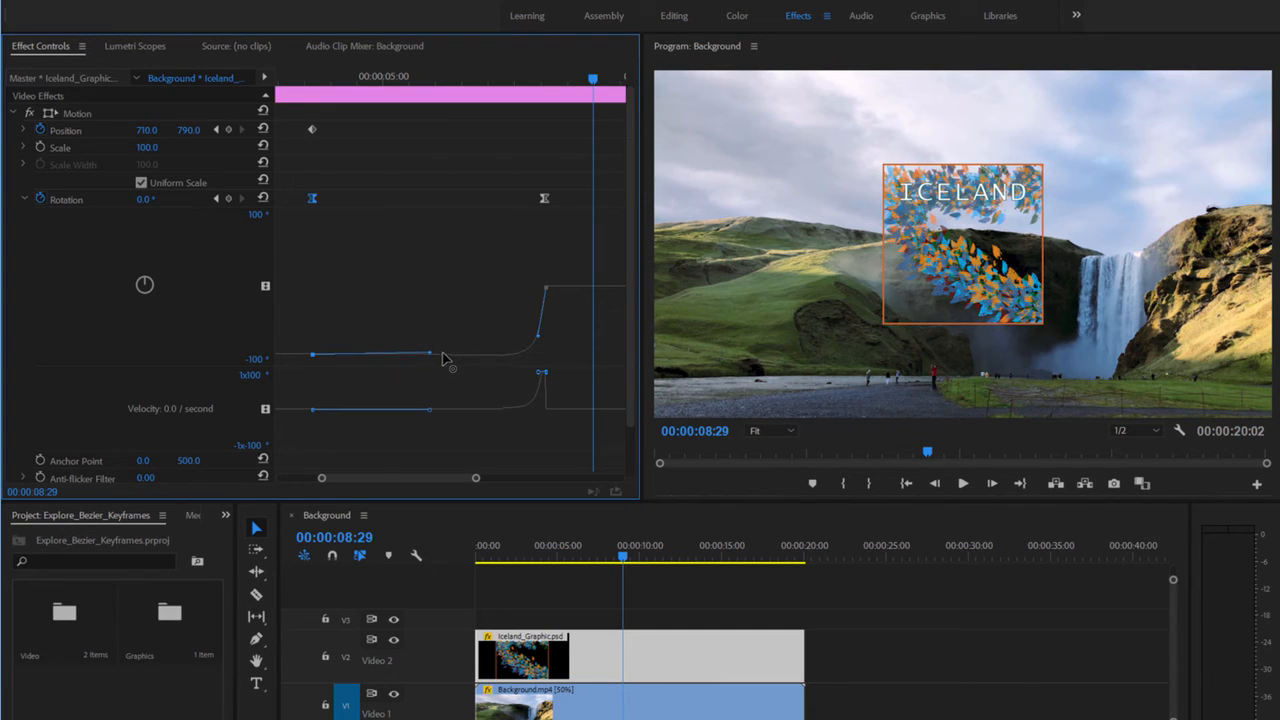
- Preview the rotation, then drag the final keyframe's Bezier handle upward, sharpening the rise to 0°
click(497, 552)
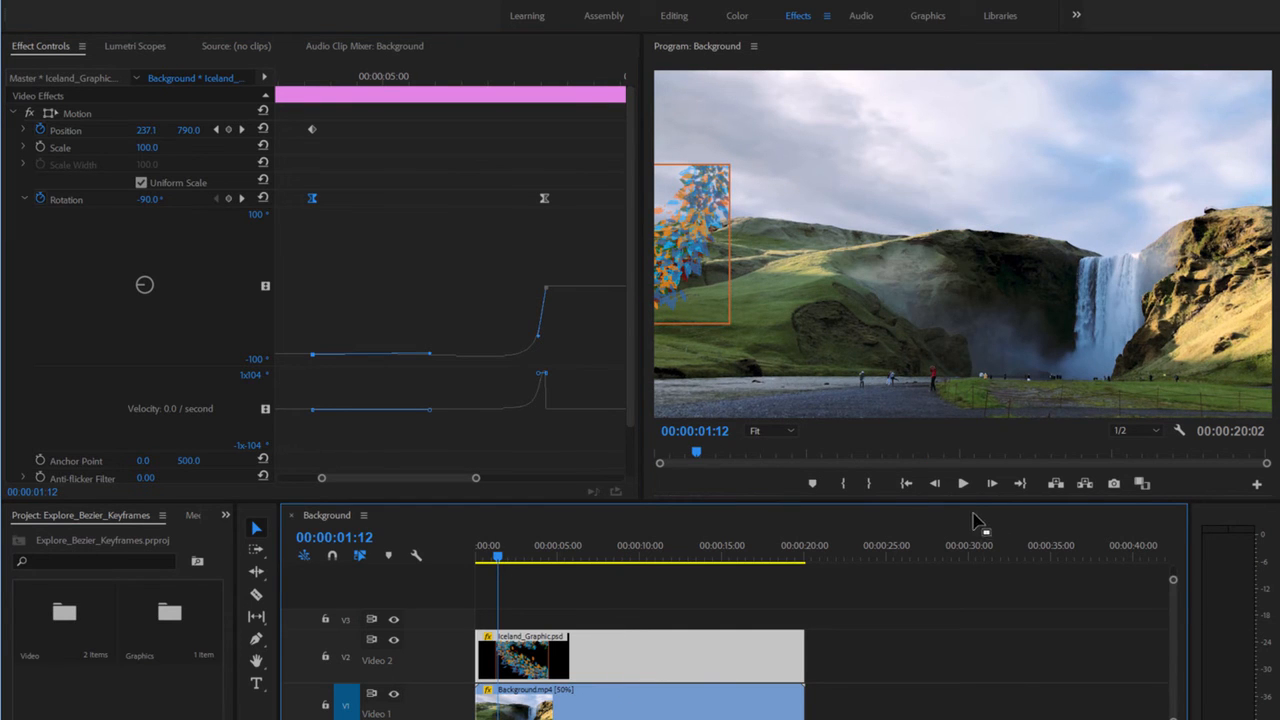
click(962, 483)
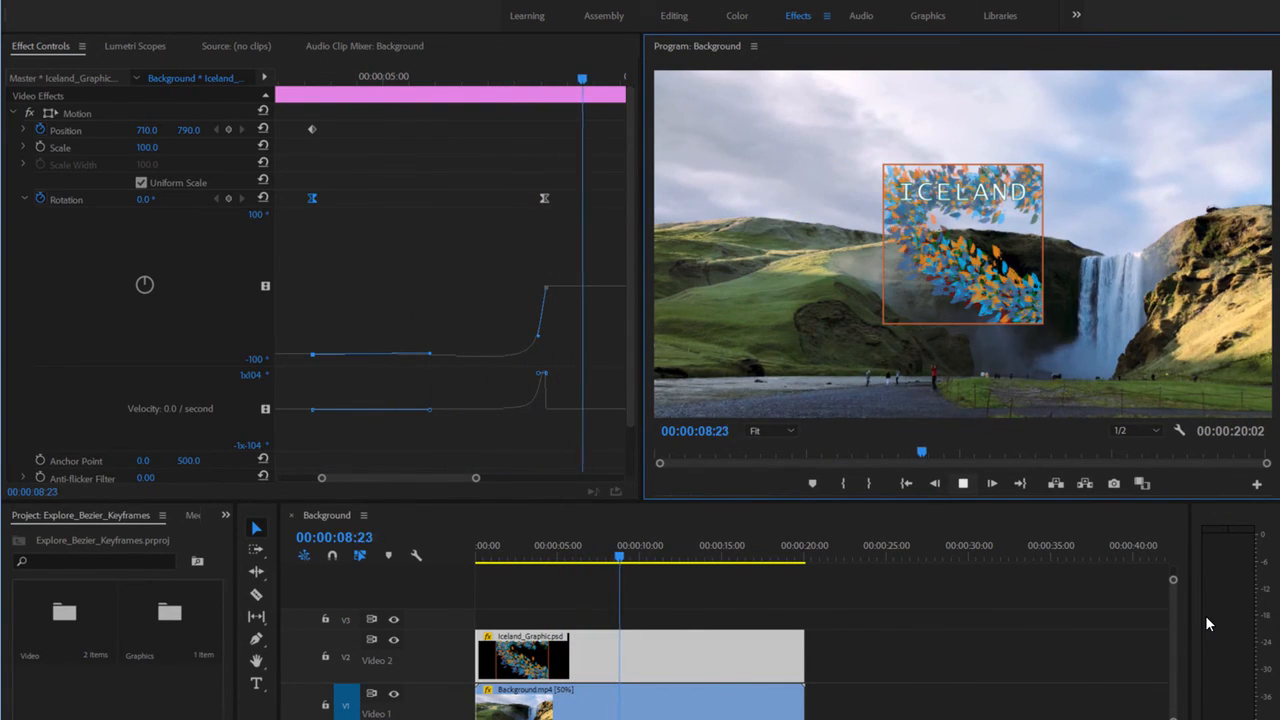
click(962, 484)
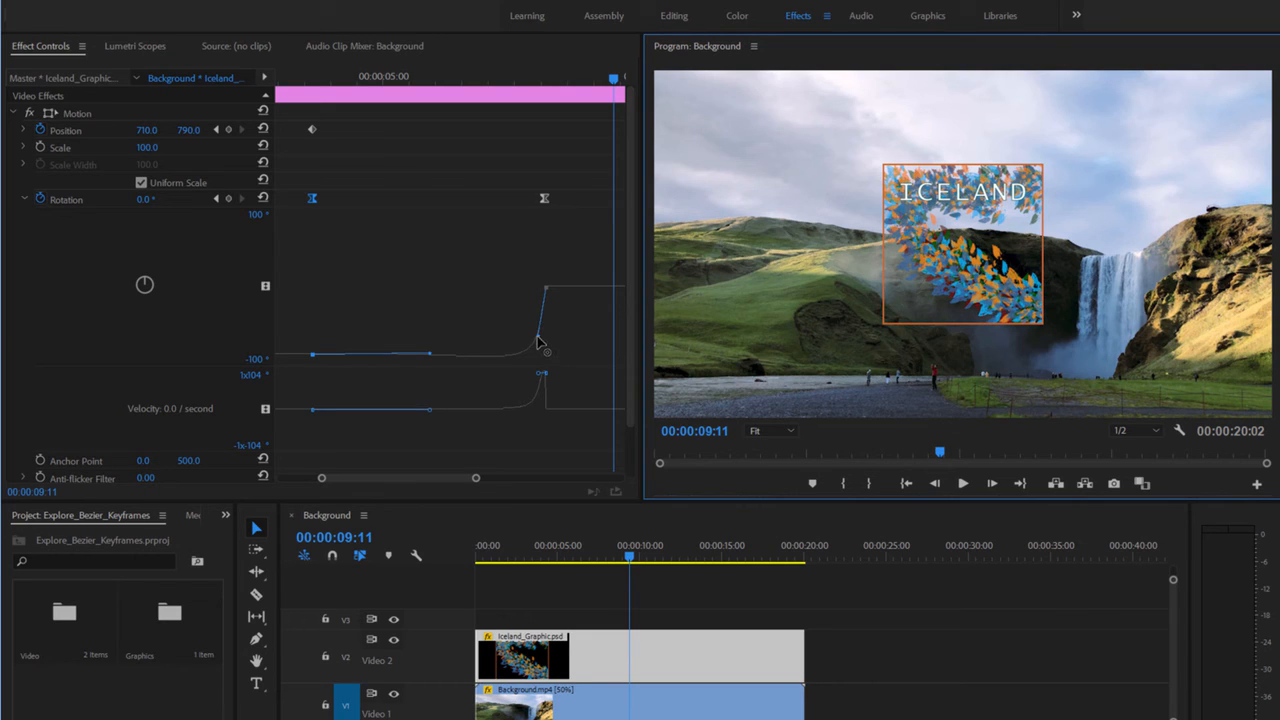
drag(538, 341, 542, 313)
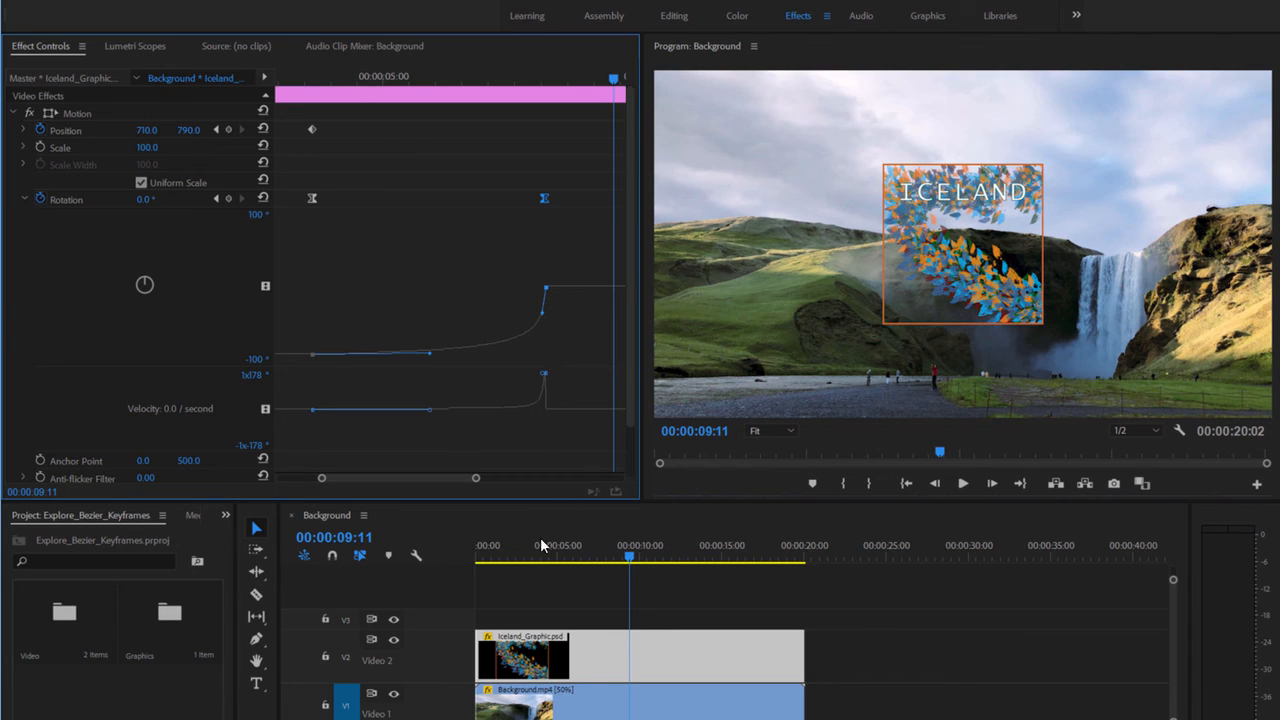
click(499, 565)
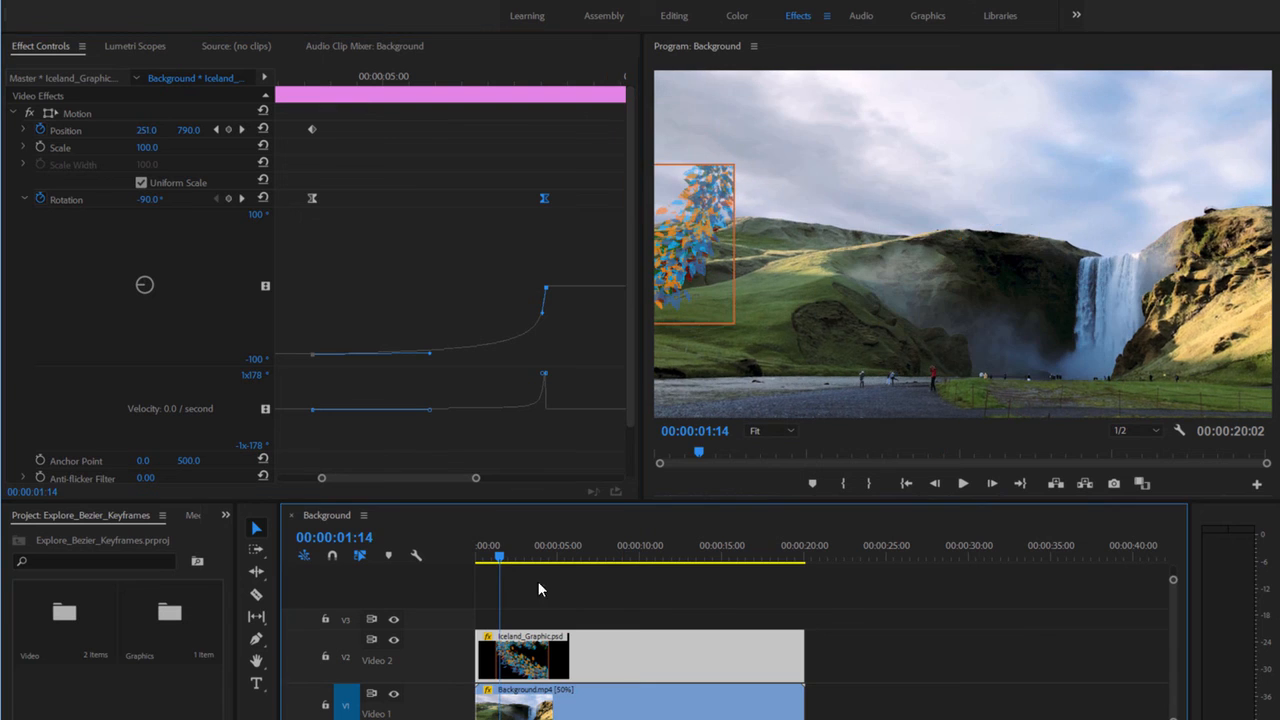
click(963, 484)
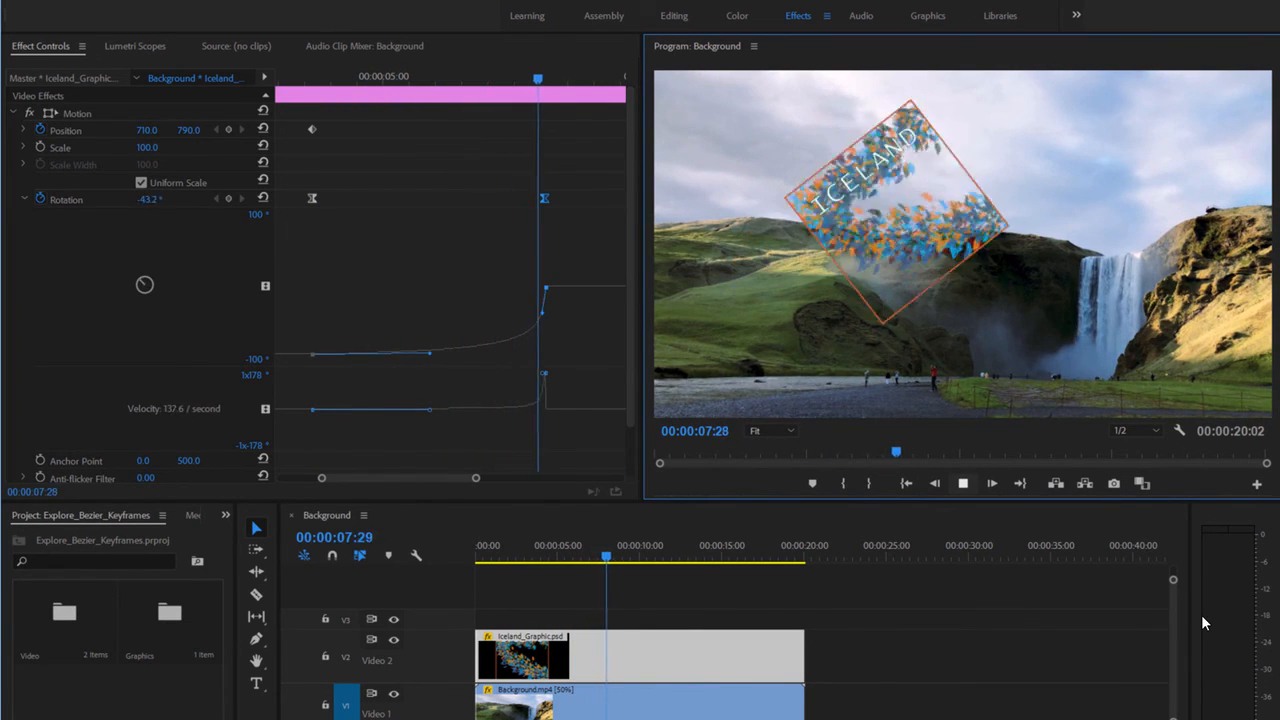
click(960, 486)
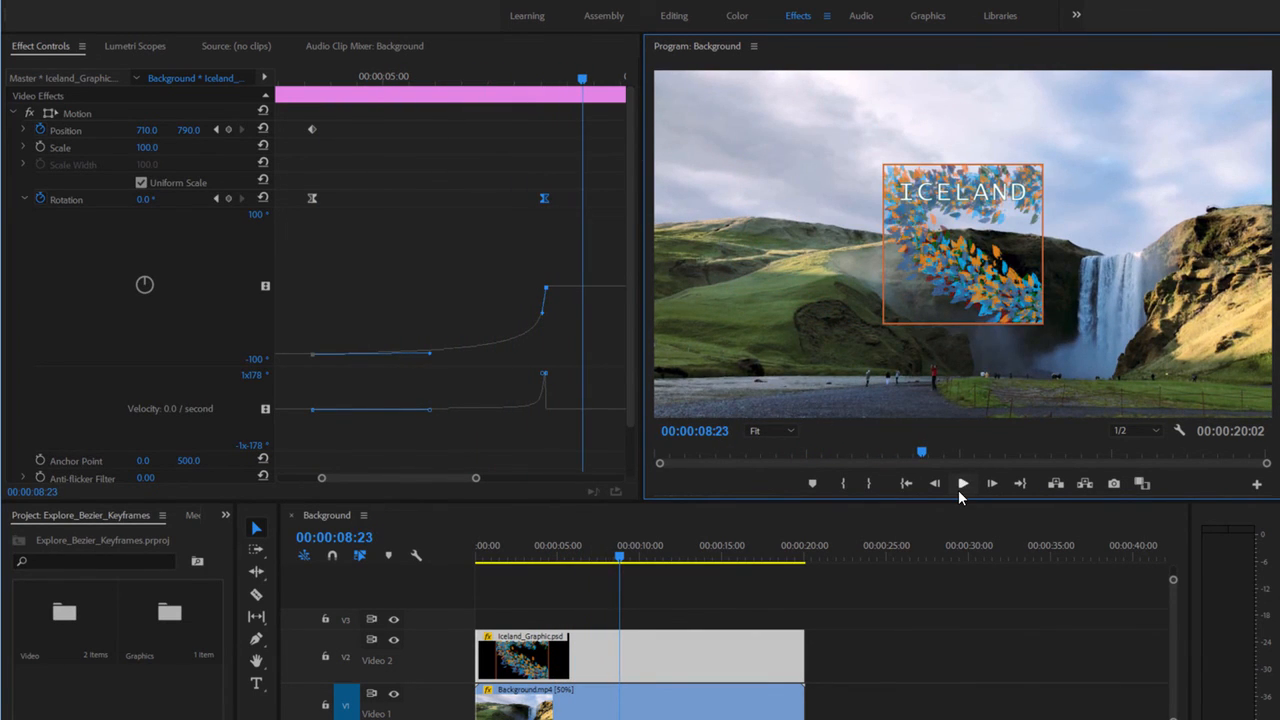